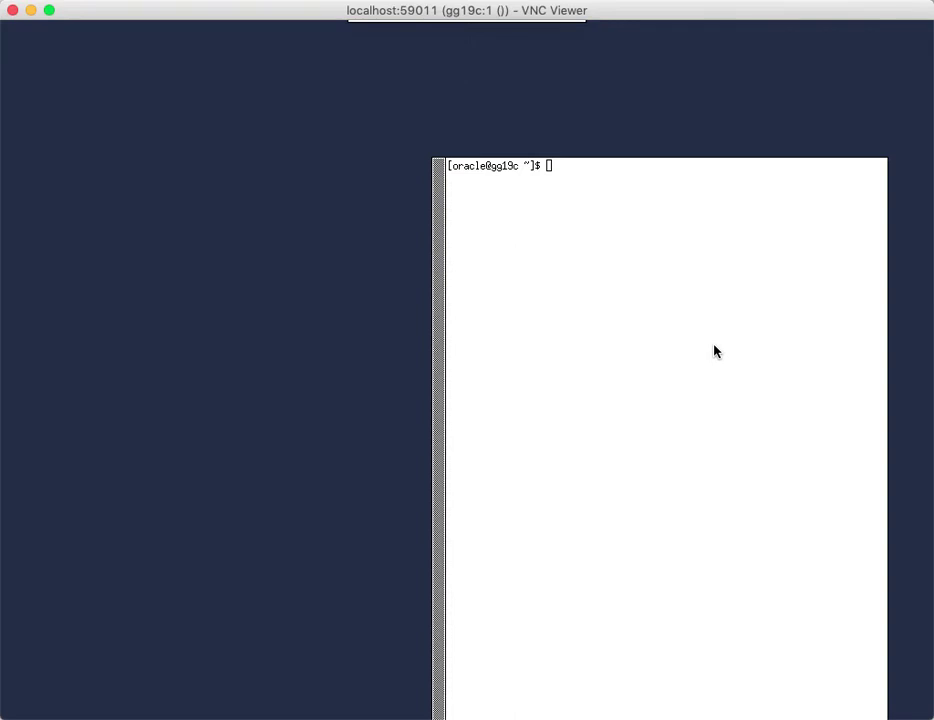
{"action": "left_click", "coordinate": [717, 347]}
{"action": "type", "text": "firefox &"}
{"action": "key", "text": "Return"}
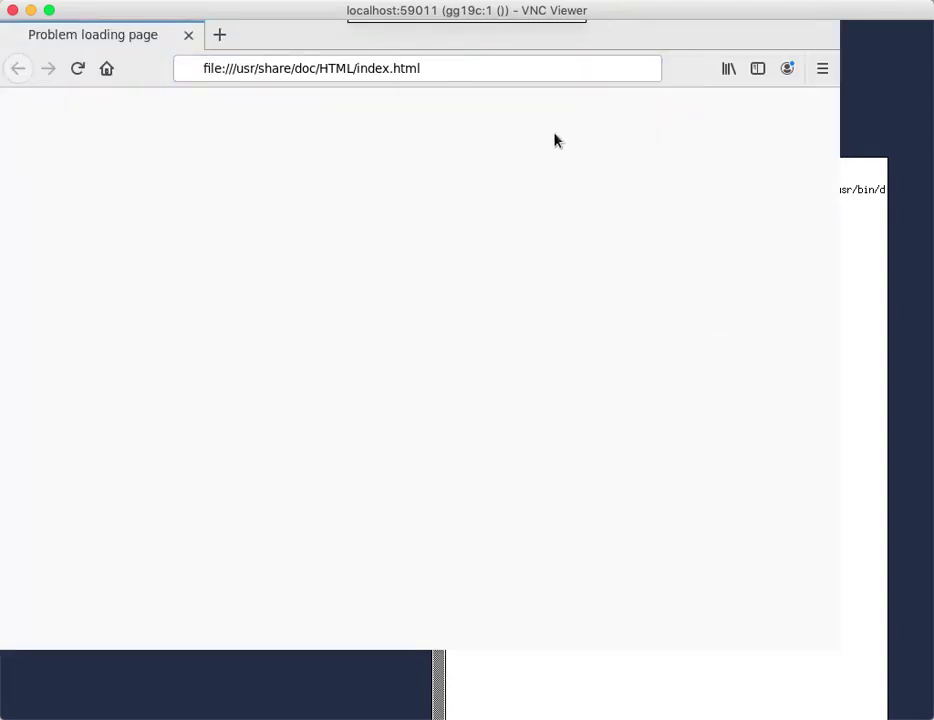
{"action": "left_click_drag", "start_coordinate": [446, 62], "coordinate": [183, 63]}
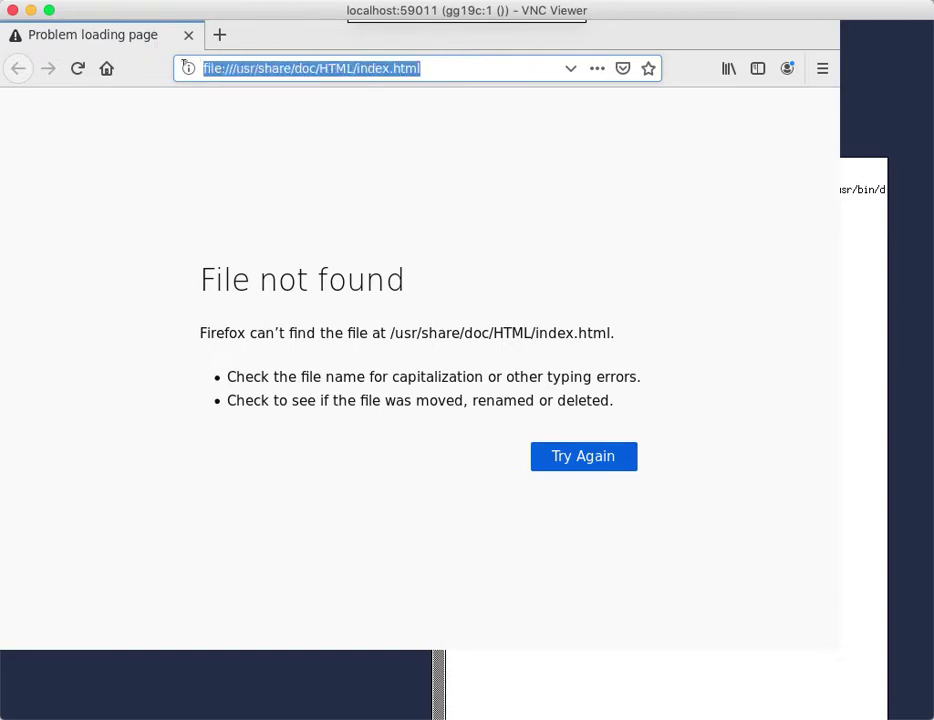
{"action": "type", "text": "http"}
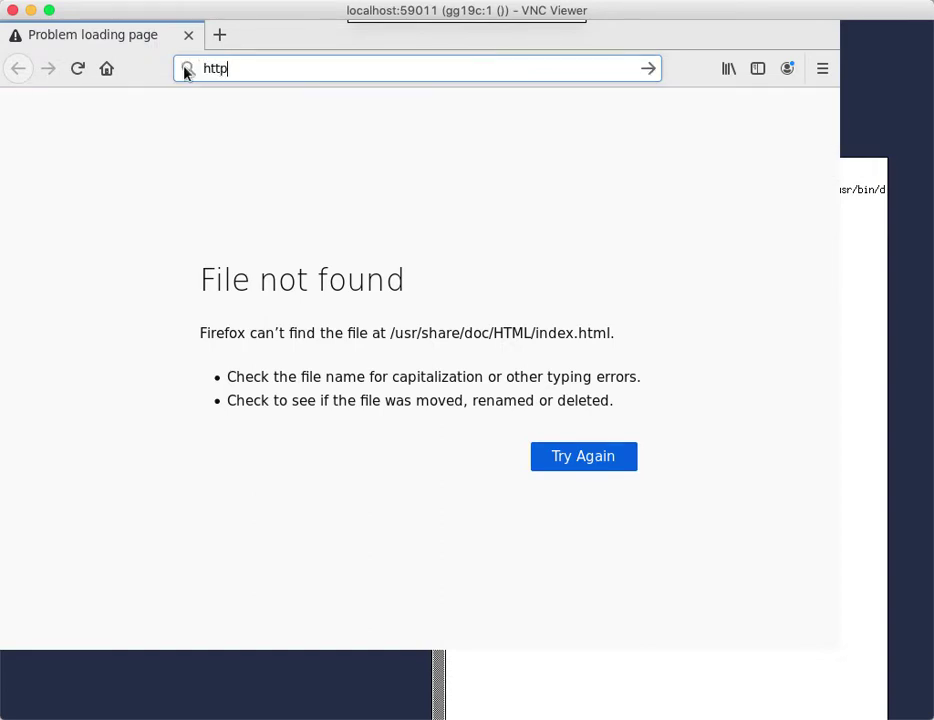
{"action": "type", "text": "s://localhost:16"}
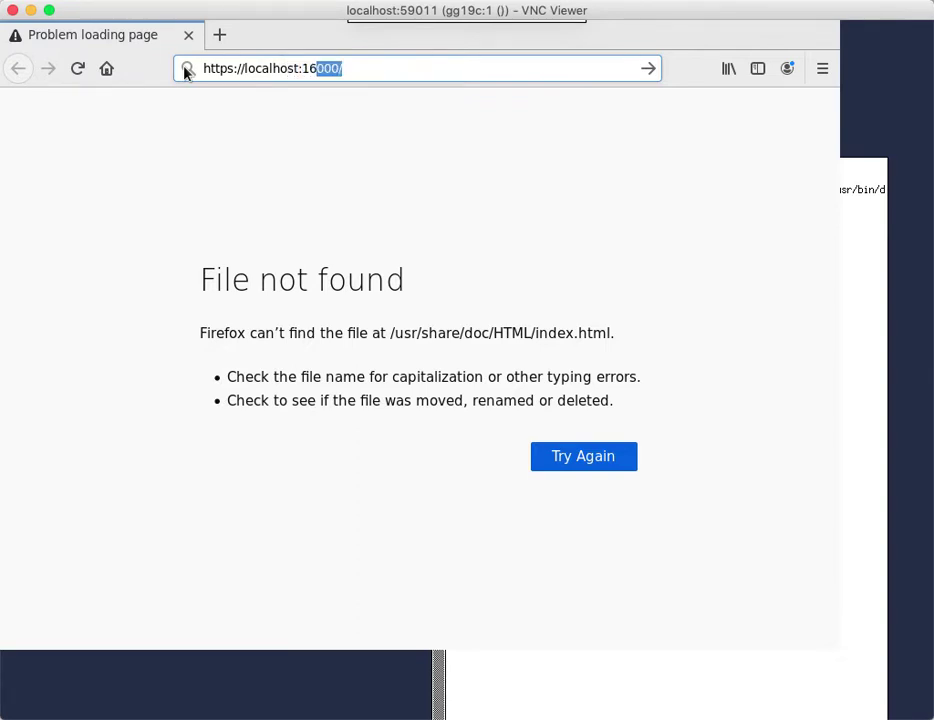
{"action": "type", "text": "000"}
{"action": "key", "text": "Return"}
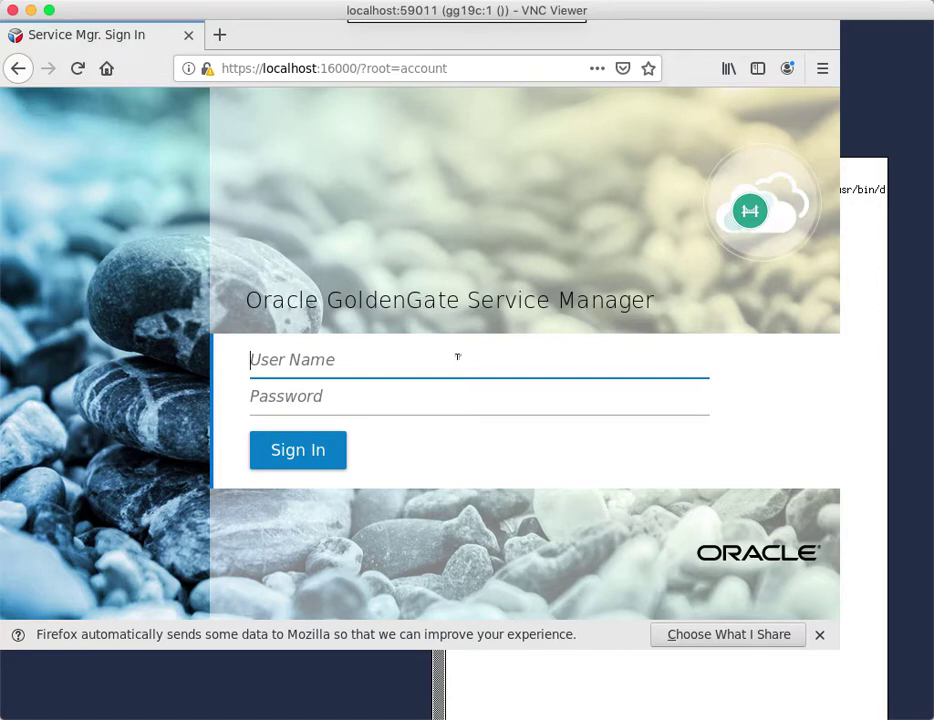
Sign in to Oracle GoldenGate Service Manager as oggadmin with the account password
{"action": "type", "text": "oggadmin"}
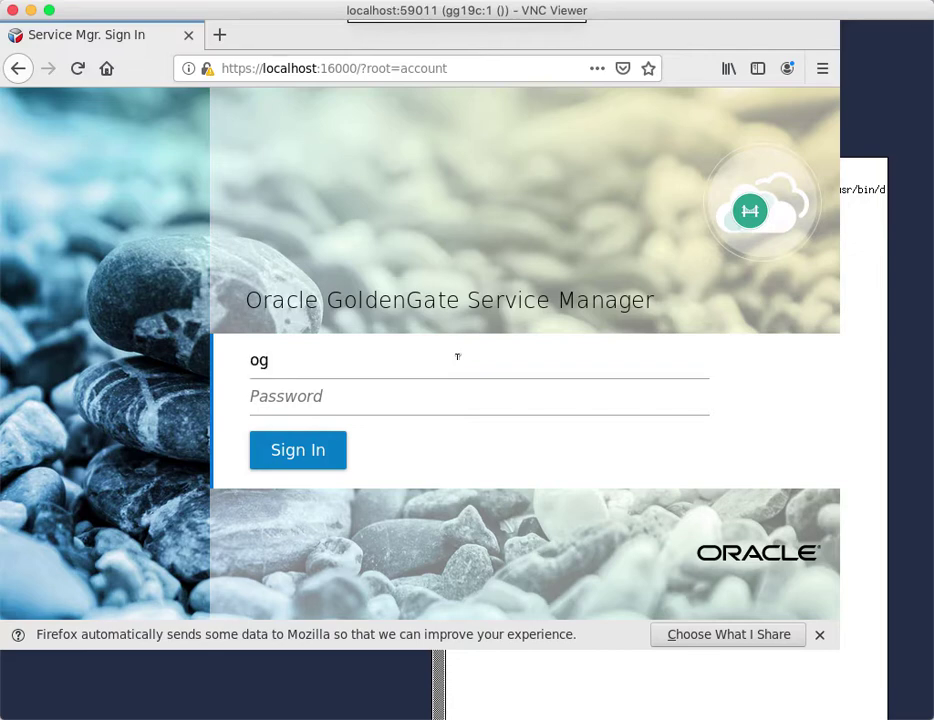
{"action": "key", "text": "Tab"}
{"action": "type", "text": "**********"}
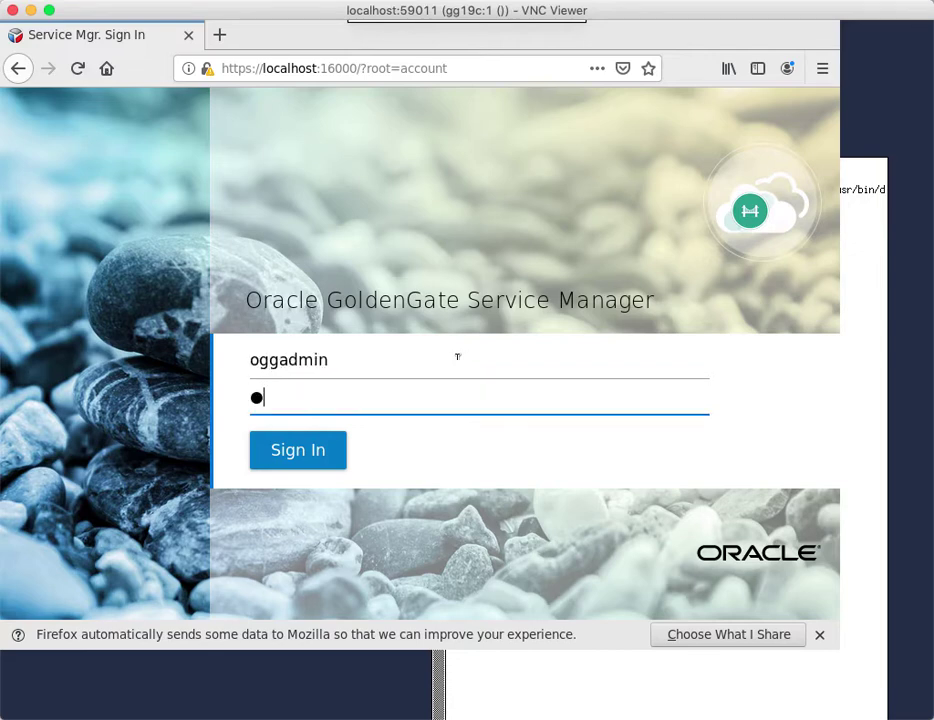
{"action": "type", "text": "*****"}
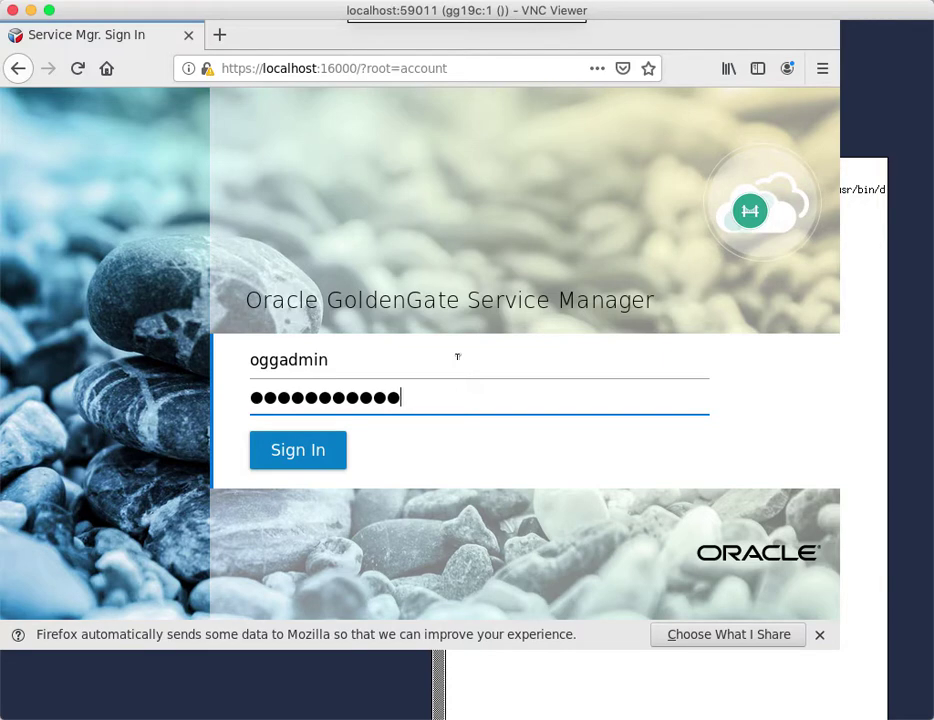
{"action": "left_click", "coordinate": [298, 451]}
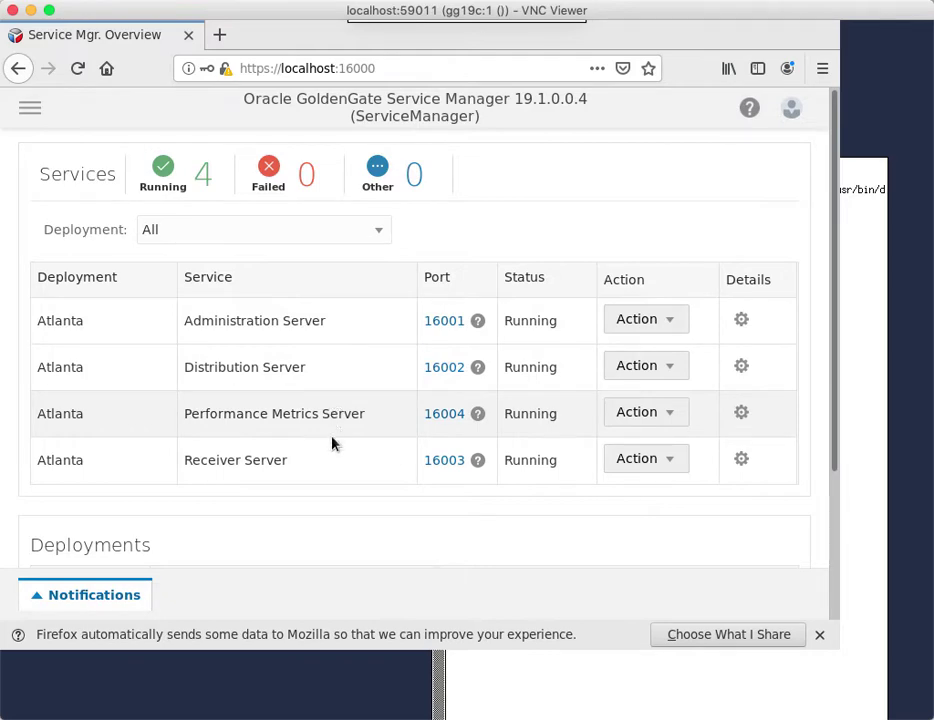
Review the services and deployments in the Service Manager overview, dismiss the data-sharing notice, and close the browser
{"action": "scroll", "coordinate": [312, 390], "scroll_direction": "down", "scroll_amount": 1}
{"action": "scroll", "coordinate": [313, 382], "scroll_direction": "down", "scroll_amount": 3}
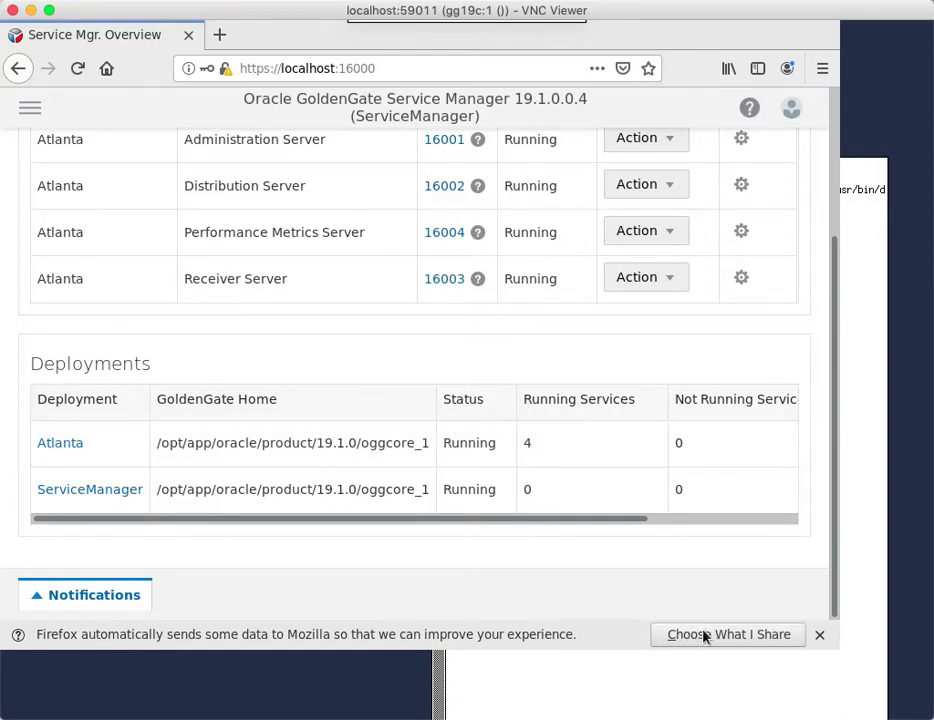
{"action": "left_click", "coordinate": [818, 637]}
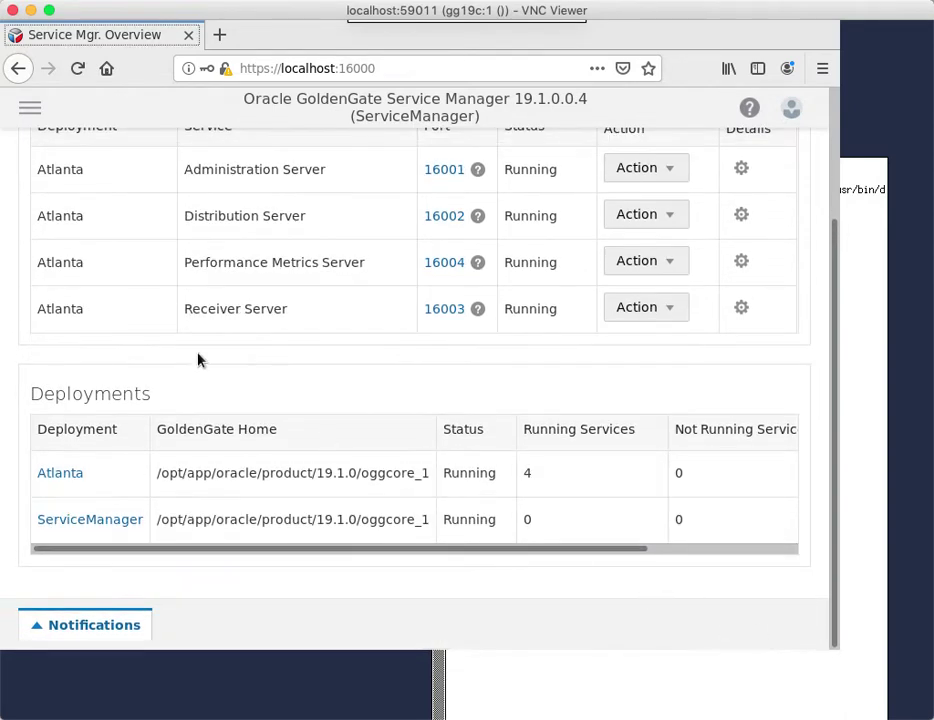
{"action": "scroll", "coordinate": [160, 397], "scroll_direction": "up", "scroll_amount": 3}
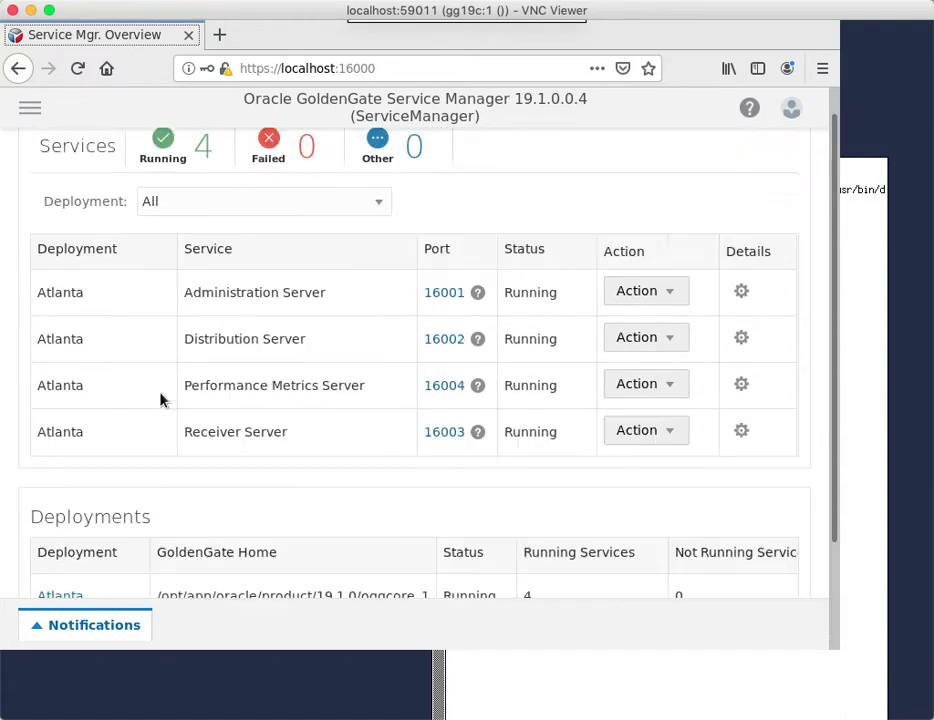
{"action": "left_click", "coordinate": [187, 37]}
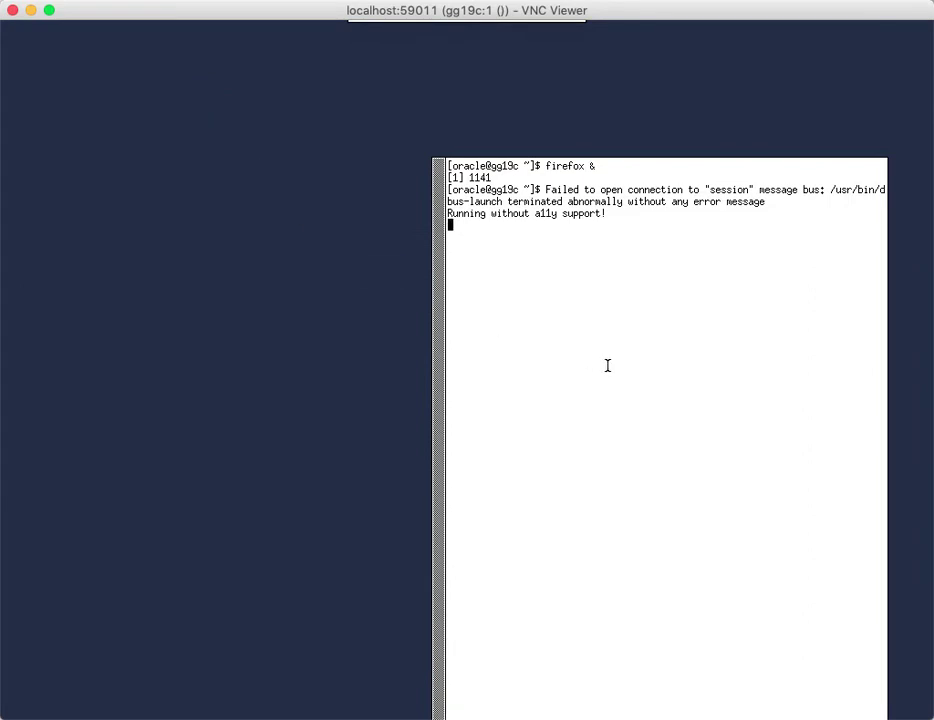
Change to the $OGG_HOME directory in the terminal and print its full path
{"action": "key", "text": "Return"}
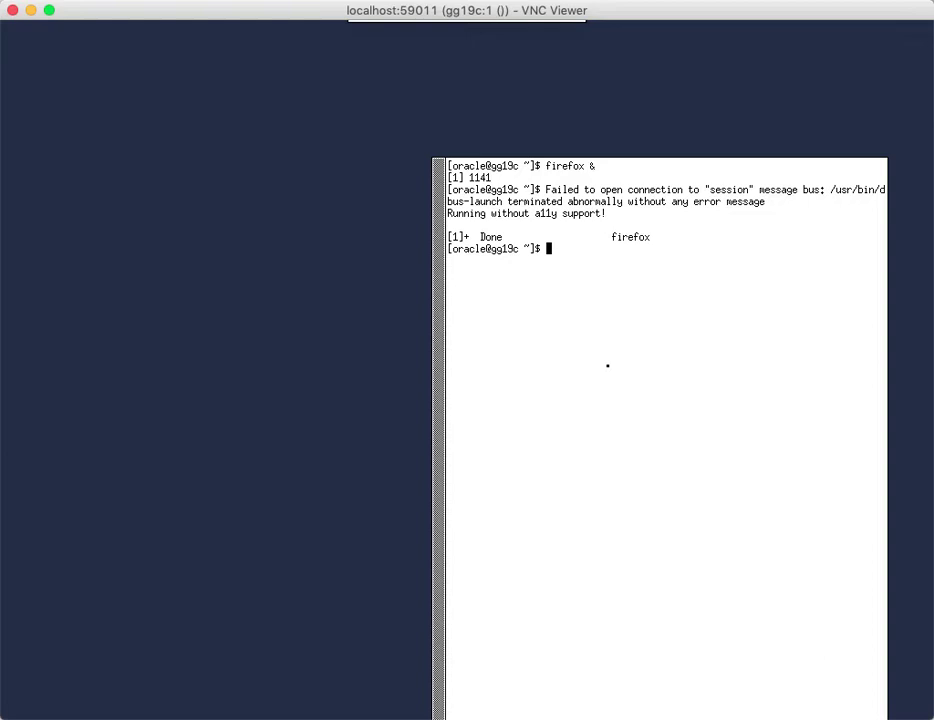
{"action": "type", "text": "cd $OGG_HOME"}
{"action": "key", "text": "Return"}
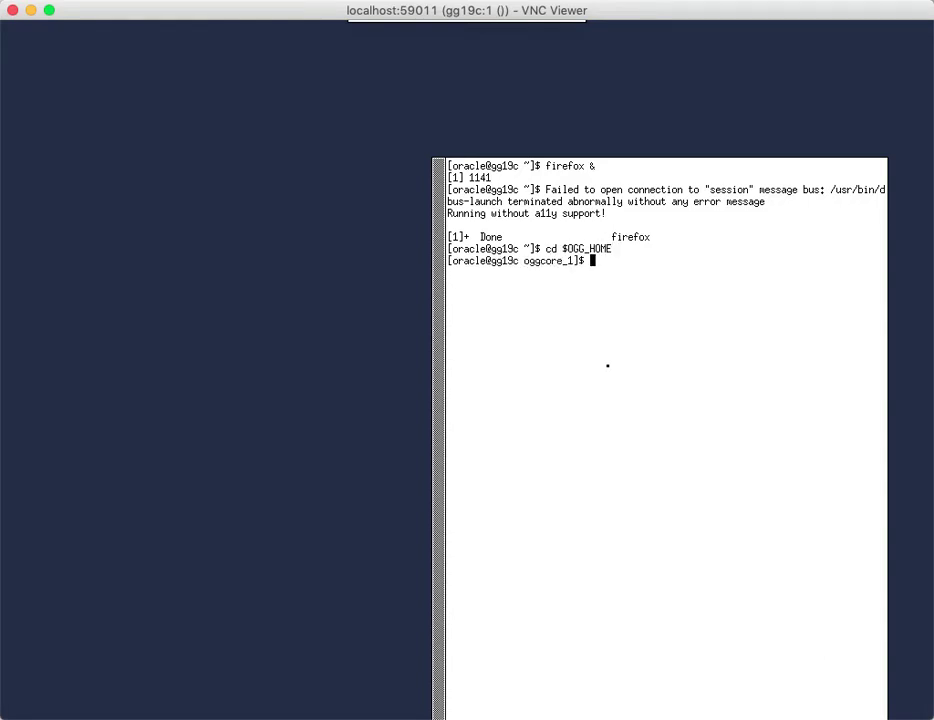
{"action": "type", "text": "PWD"}
{"action": "key", "text": "Return"}
{"action": "type", "text": "pwd"}
{"action": "key", "text": "Return"}
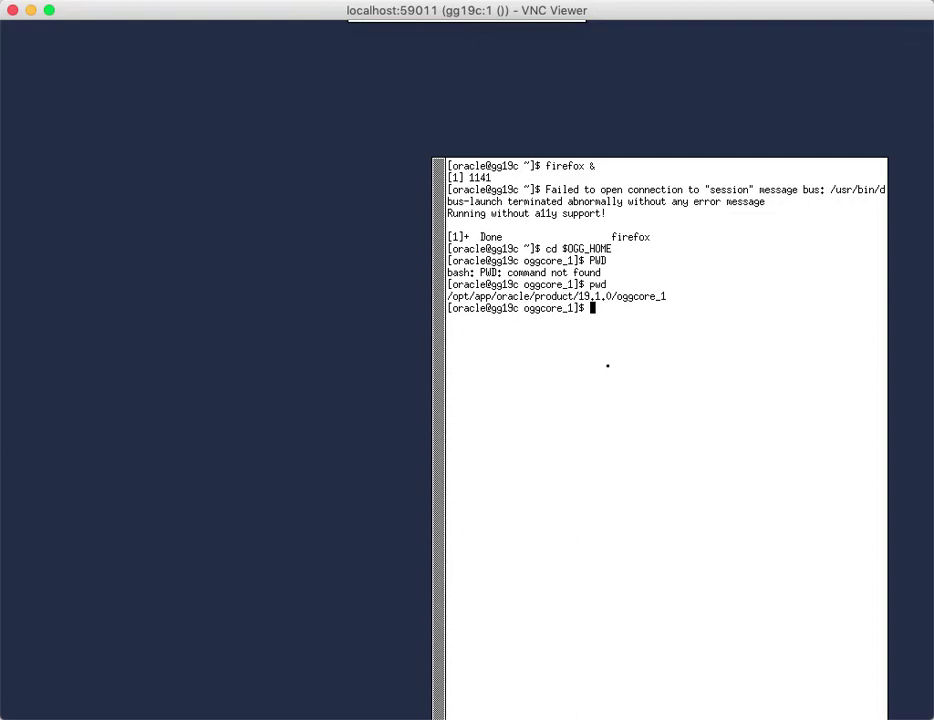
Change to /opt/app/oracle/gg_deployments/ and list its contents
{"action": "type", "text": "cd /opt/app/oracle/gg_deployments/"}
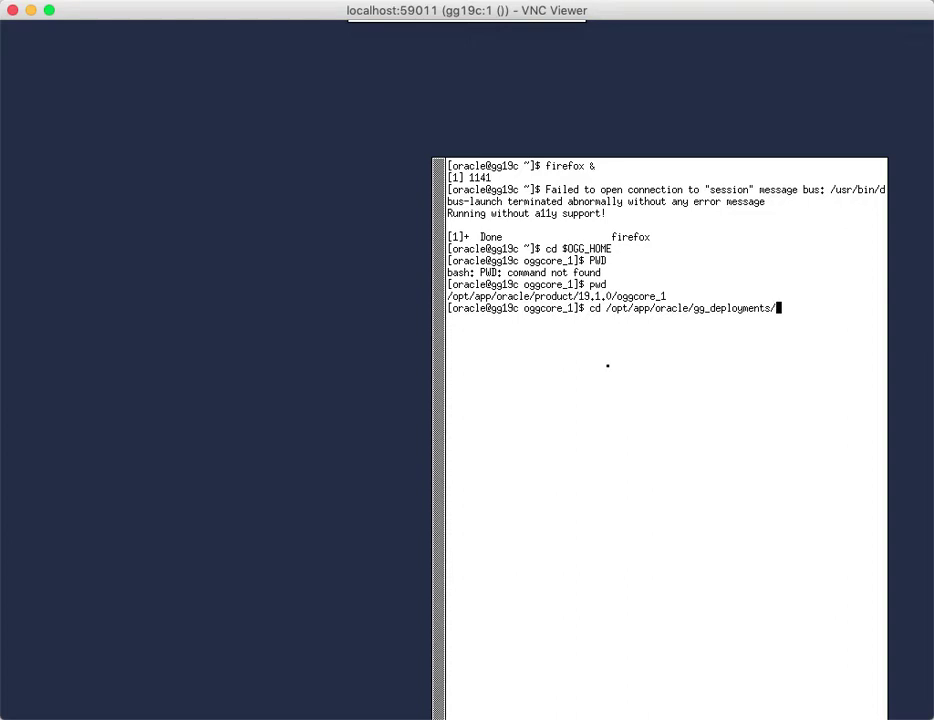
{"action": "key", "text": "Return"}
{"action": "type", "text": "ls"}
{"action": "key", "text": "Return"}
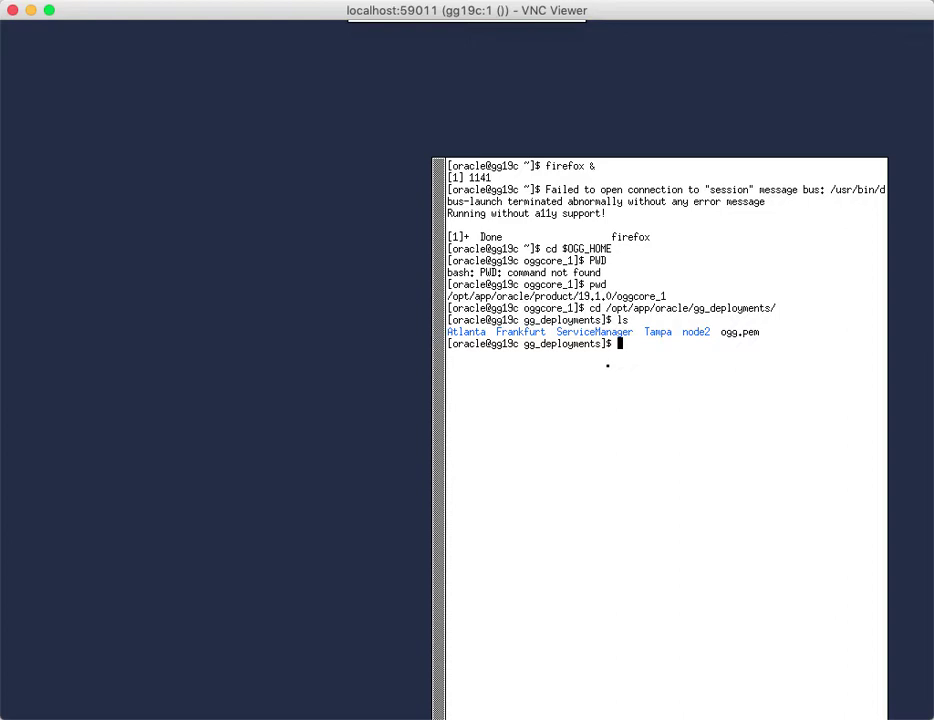
Force-delete the Tampa deployment directory recursively, then check the remaining folders and the current path
{"action": "type", "text": "rm -rf ./Tampa"}
{"action": "key", "text": "Return"}
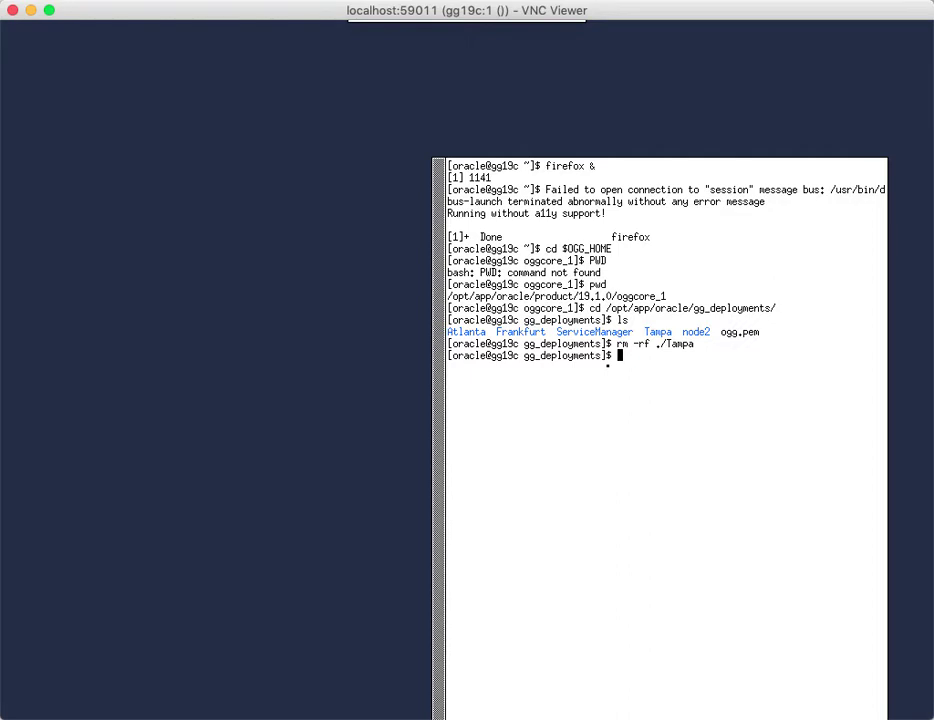
{"action": "type", "text": "ls"}
{"action": "key", "text": "Return"}
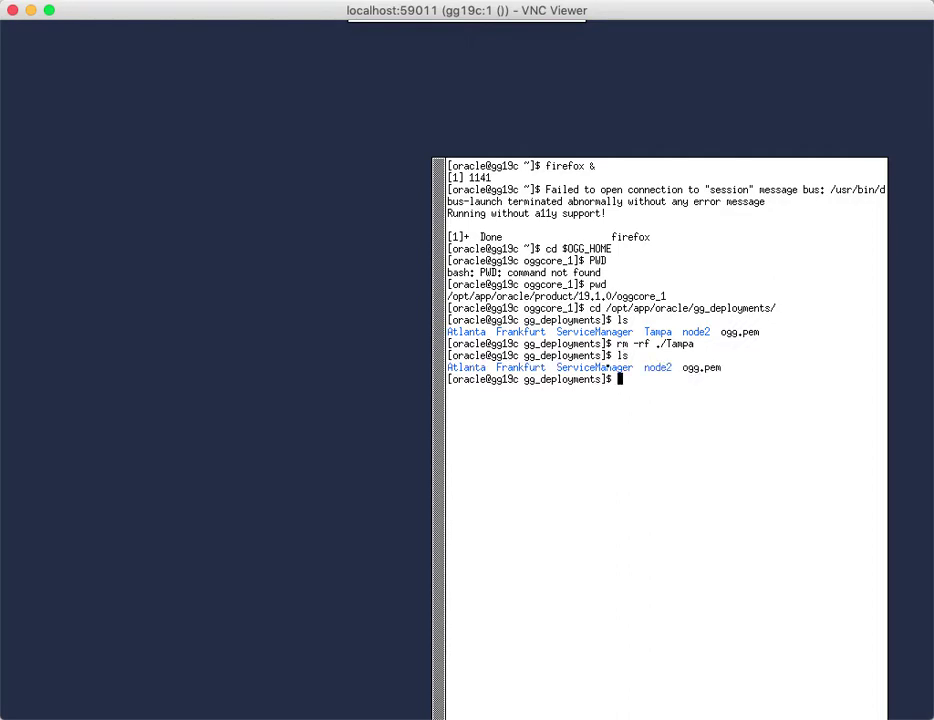
{"action": "type", "text": "pwd"}
{"action": "key", "text": "Return"}
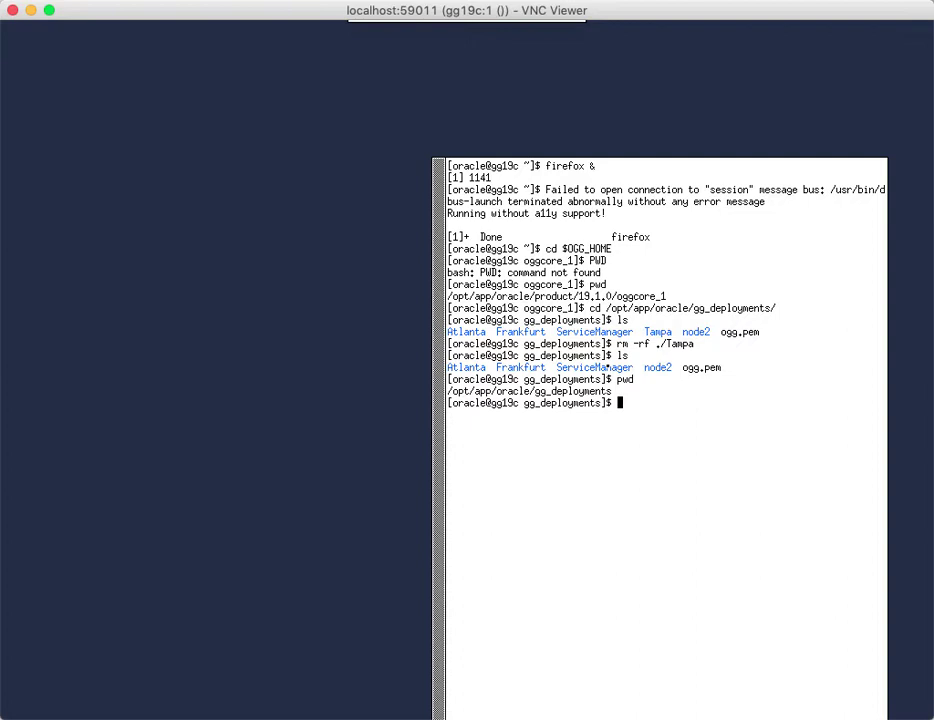
Return to the $OGG_HOME directory and list its contents
{"action": "type", "text": "cd $OGG_HOME"}
{"action": "key", "text": "Return"}
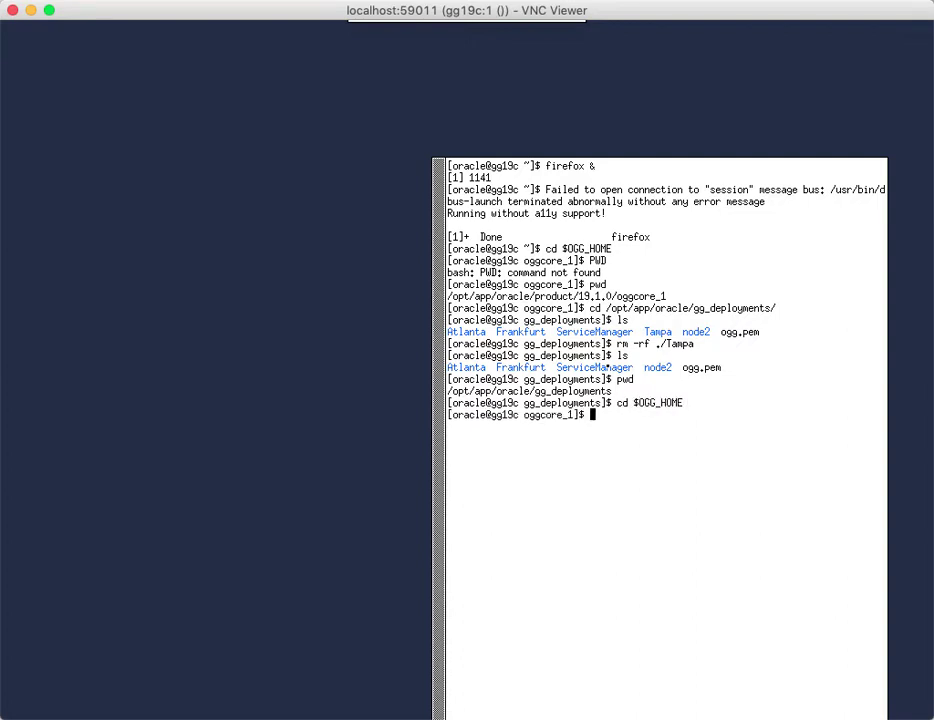
{"action": "type", "text": "LS"}
{"action": "key", "text": "BackSpace"}
{"action": "key", "text": "BackSpace"}
{"action": "type", "text": "LS"}
{"action": "key", "text": "BackSpace"}
{"action": "key", "text": "BackSpace"}
{"action": "type", "text": "ls"}
{"action": "key", "text": "Return"}
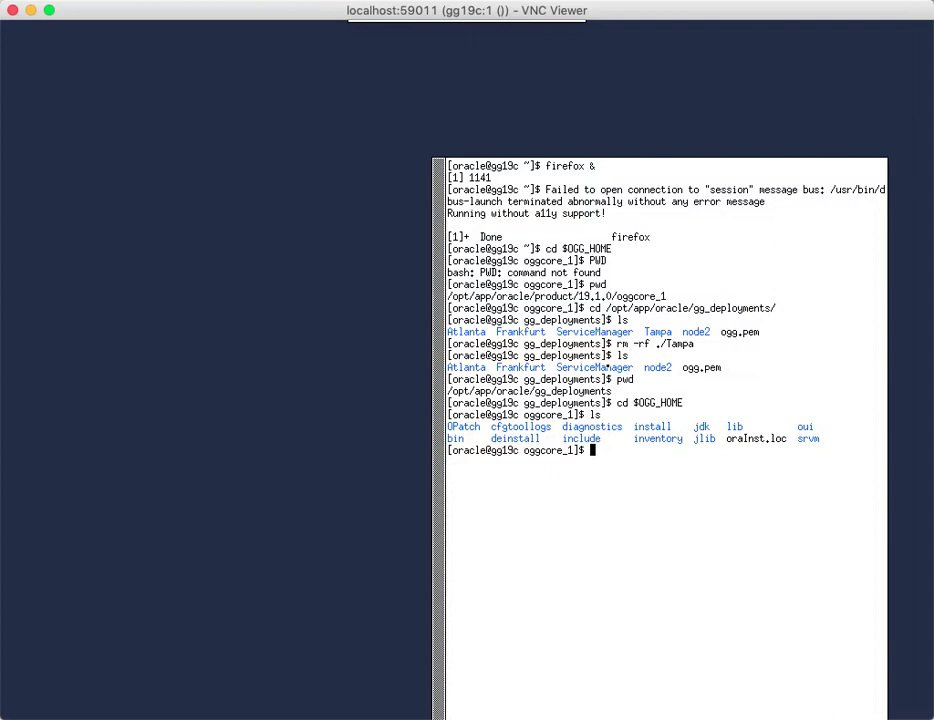
Change to the bin subdirectory, check its files and *.sh scripts, and launch oggca.sh as a background process
{"action": "type", "text": "cd bin"}
{"action": "key", "text": "Return"}
{"action": "type", "text": "ls"}
{"action": "key", "text": "Return"}
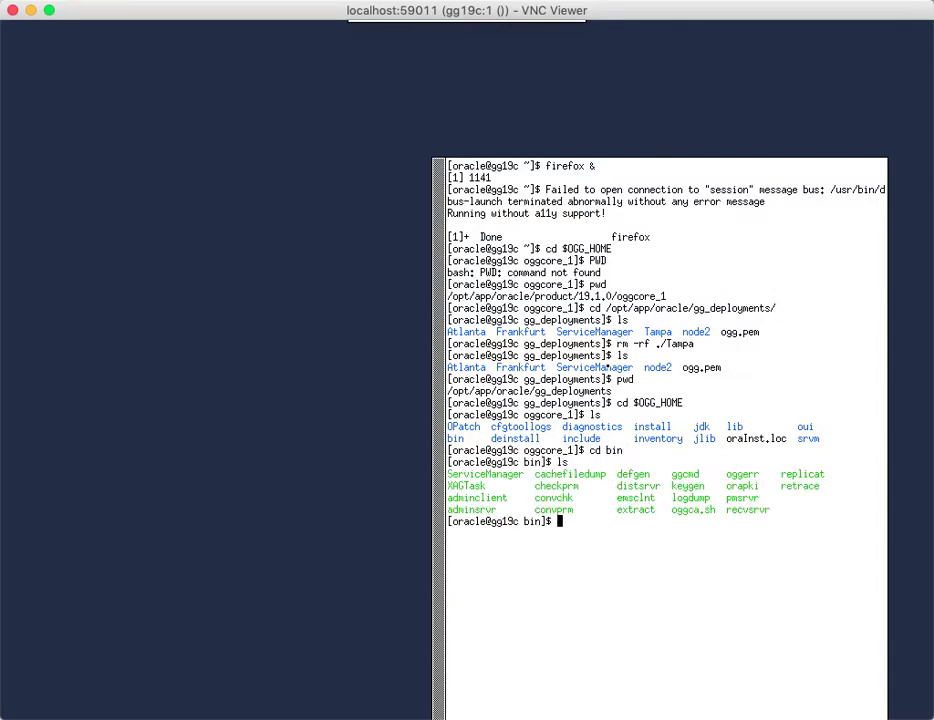
{"action": "type", "text": "ls *.sh"}
{"action": "key", "text": "Return"}
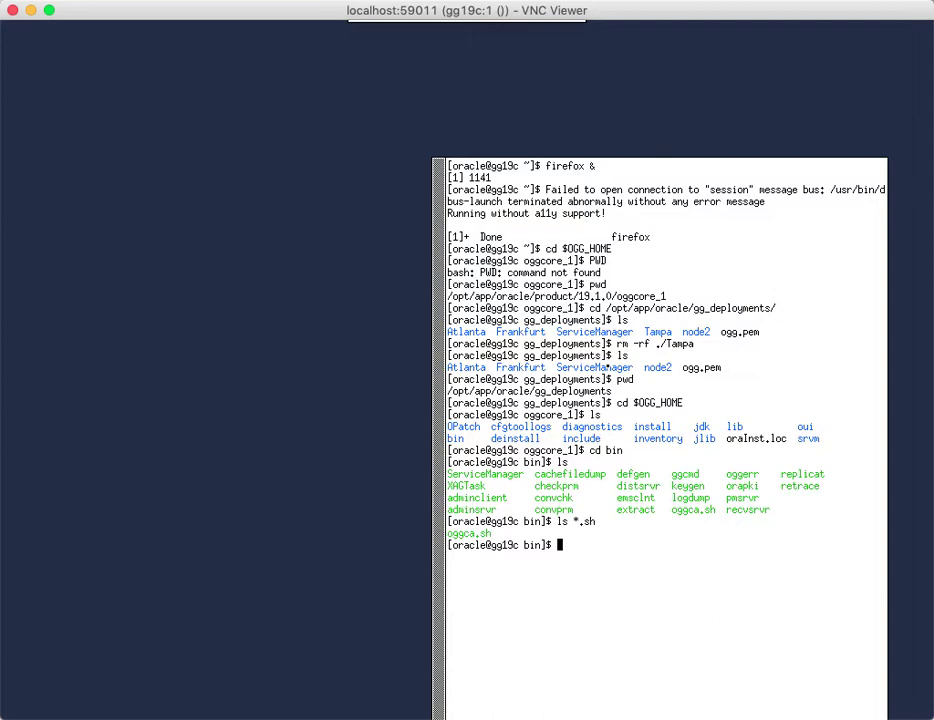
{"action": "type", "text": "./oggca.sh &"}
{"action": "key", "text": "Return"}
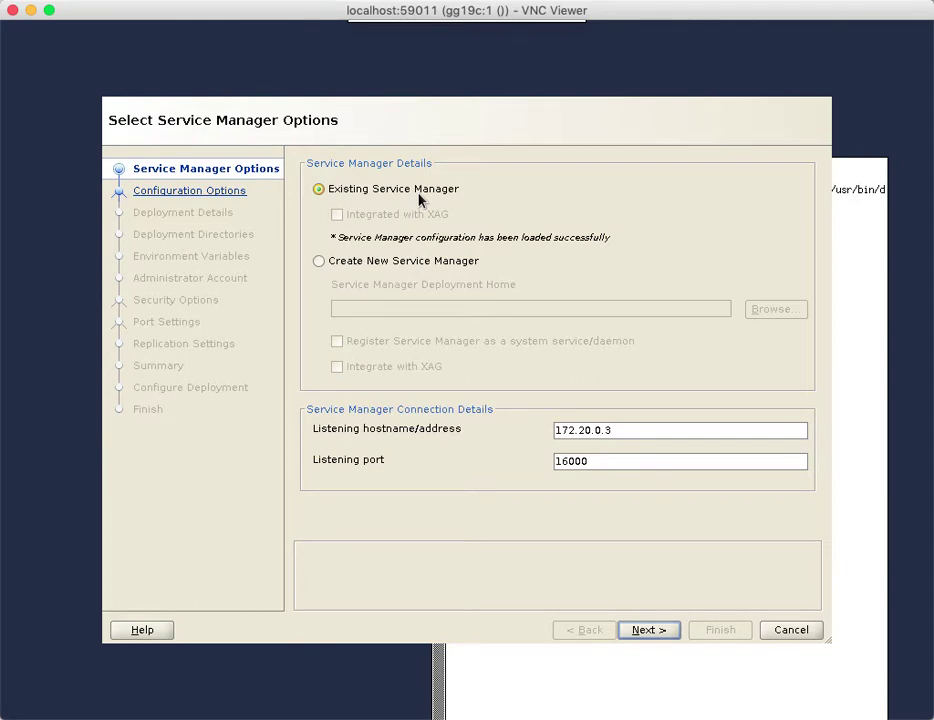
{"action": "left_click", "coordinate": [319, 263]}
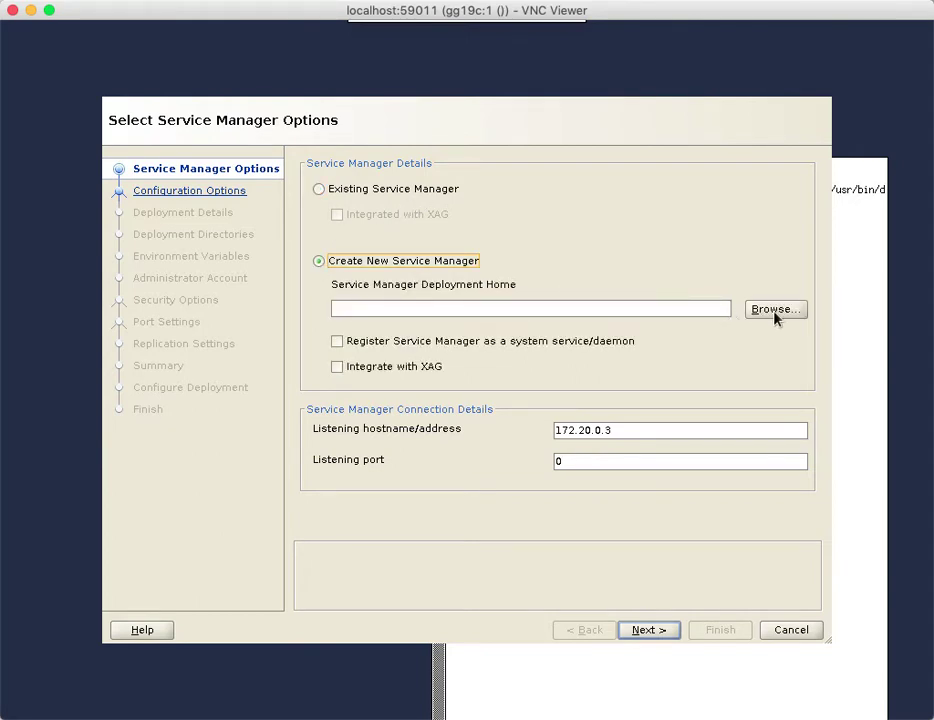
{"action": "left_click", "coordinate": [625, 310]}
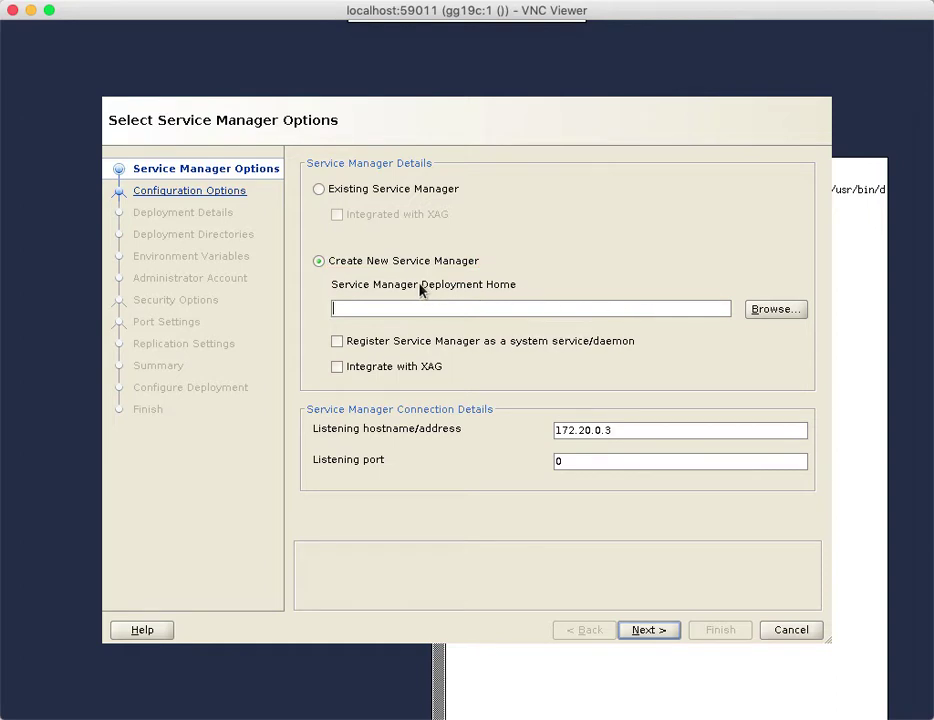
{"action": "left_click", "coordinate": [783, 312]}
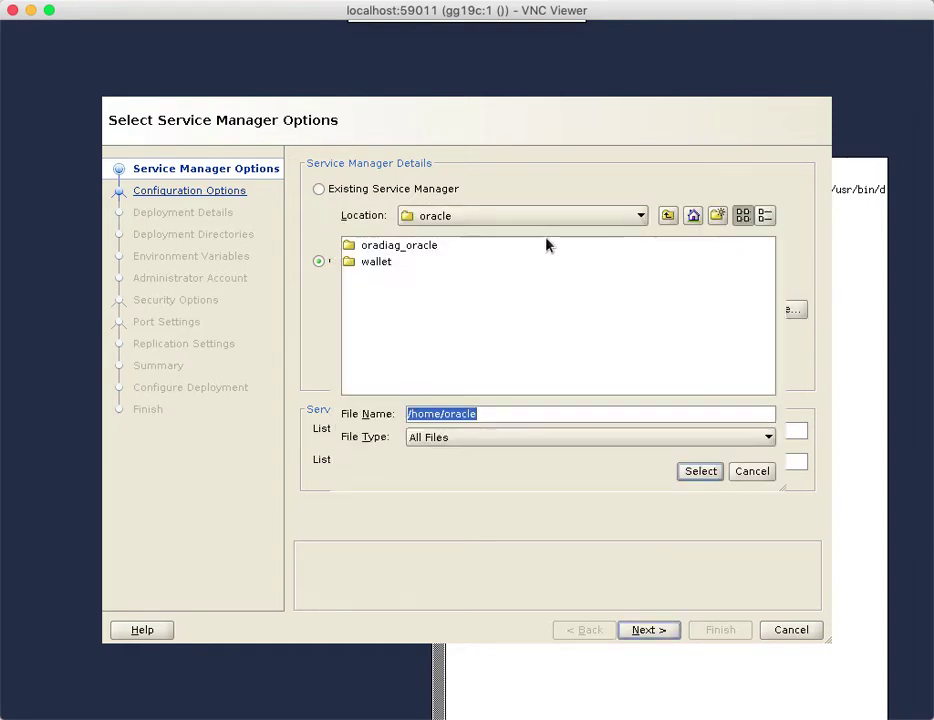
{"action": "left_click", "coordinate": [605, 215]}
{"action": "left_click", "coordinate": [548, 240]}
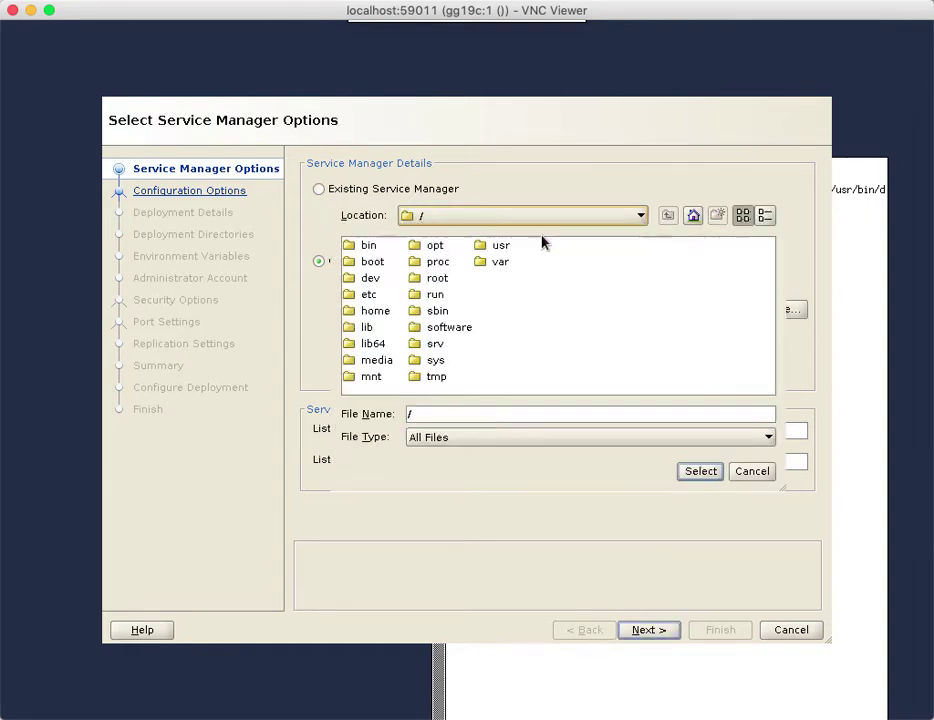
{"action": "double_click", "coordinate": [432, 250]}
{"action": "double_click", "coordinate": [368, 250]}
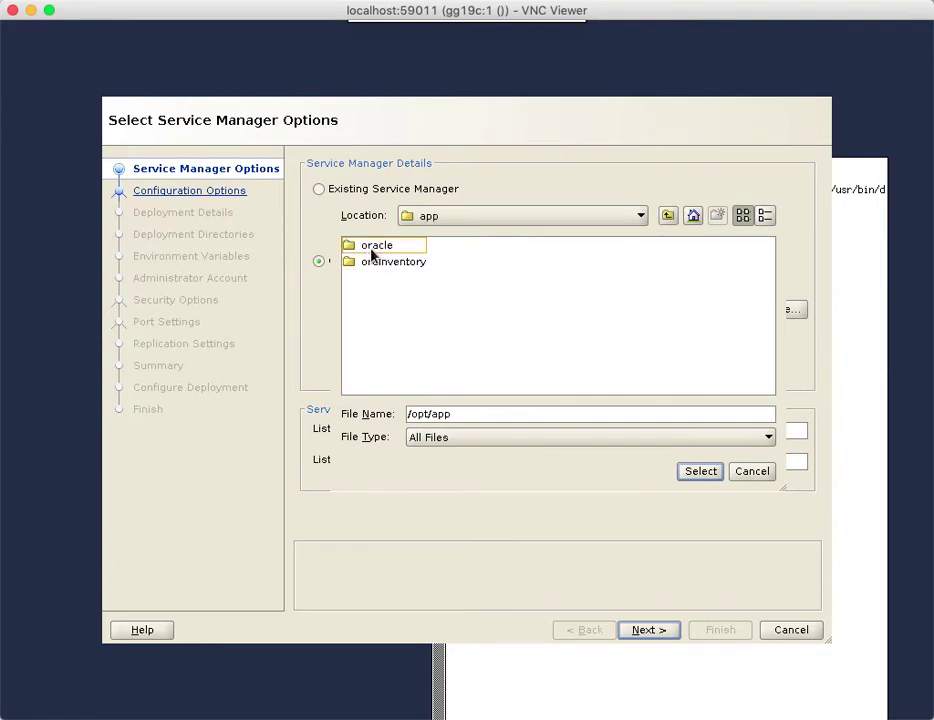
{"action": "double_click", "coordinate": [370, 250]}
{"action": "double_click", "coordinate": [419, 264]}
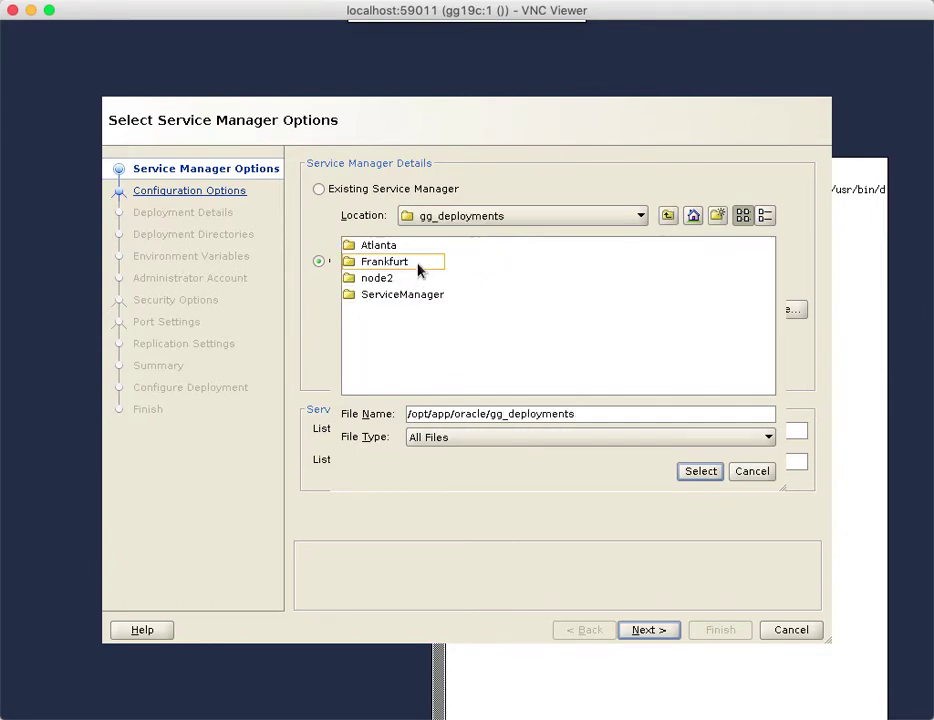
{"action": "left_click", "coordinate": [423, 294]}
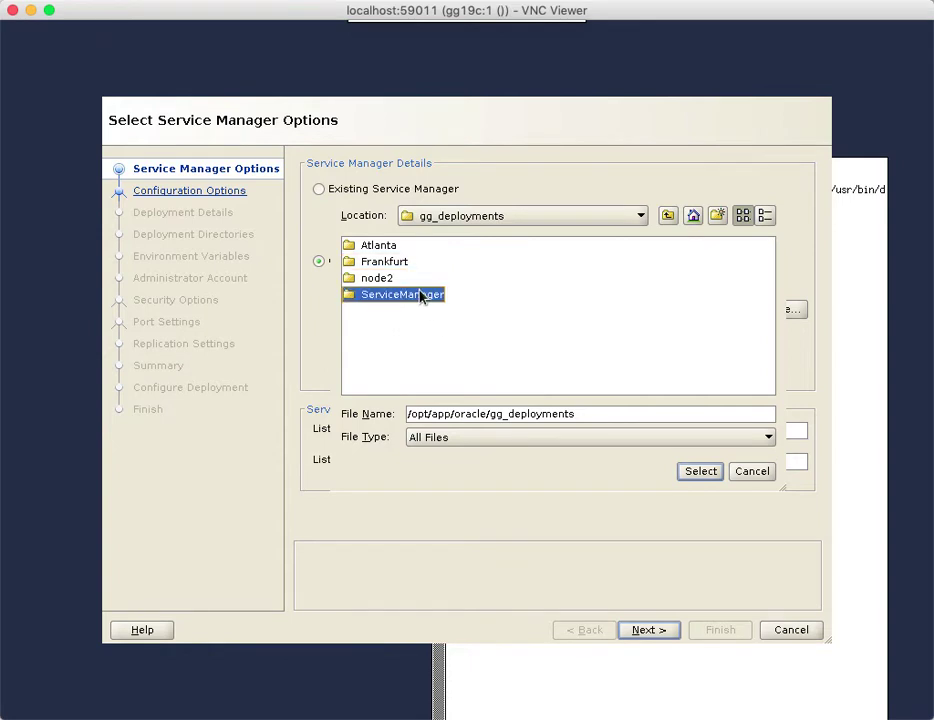
{"action": "left_click", "coordinate": [669, 410]}
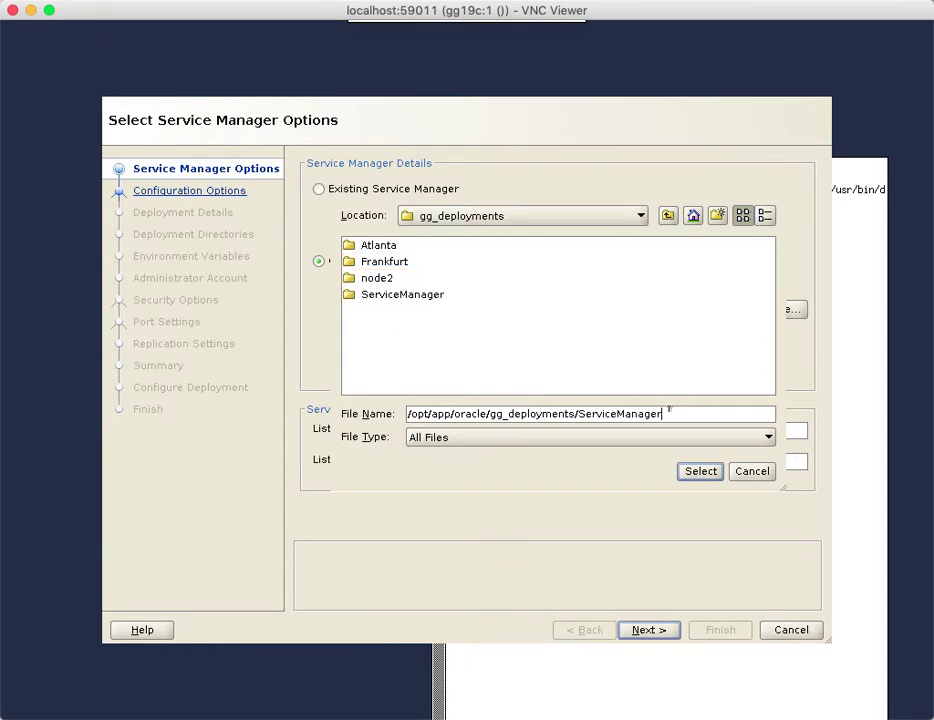
{"action": "left_click_drag", "start_coordinate": [669, 410], "coordinate": [578, 414]}
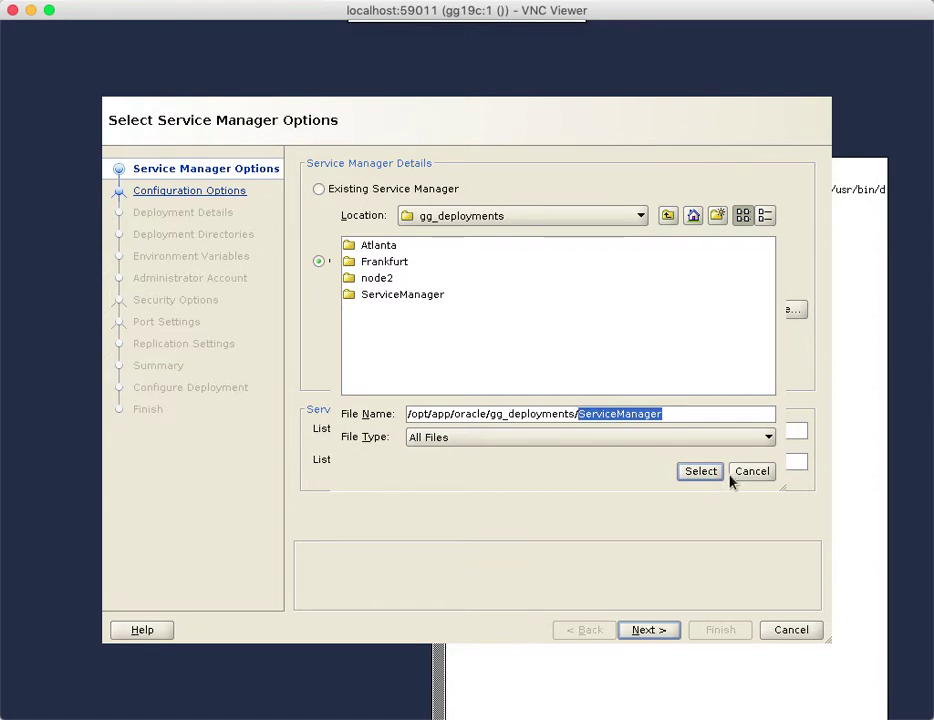
{"action": "left_click", "coordinate": [755, 473]}
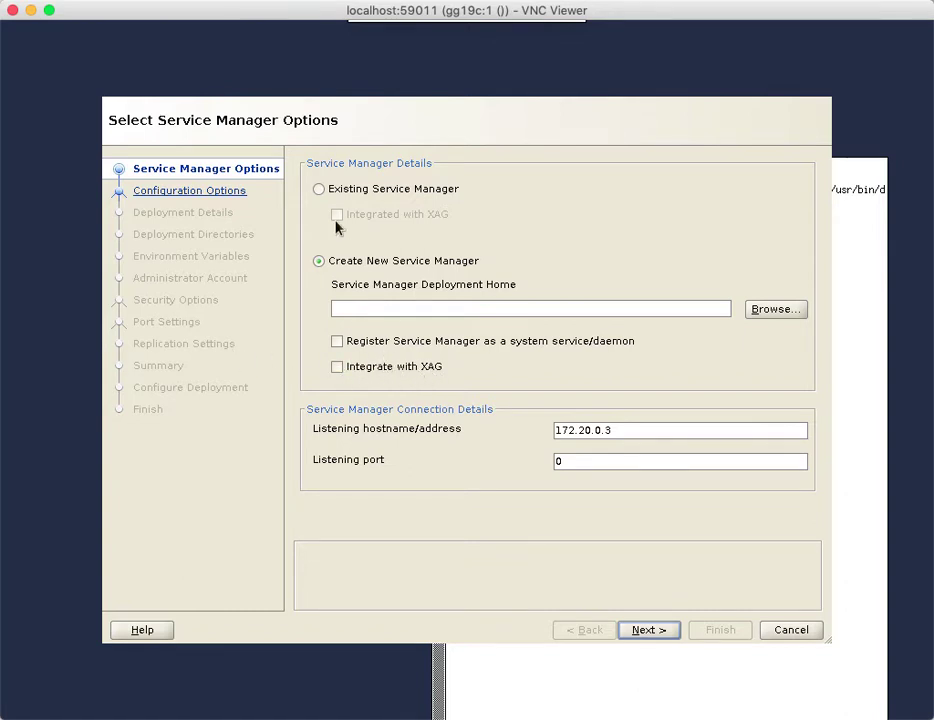
Choose the existing Service Manager with listening address 172.20.0.3 and port 16000, and continue to the configuration options
{"action": "left_click", "coordinate": [319, 192]}
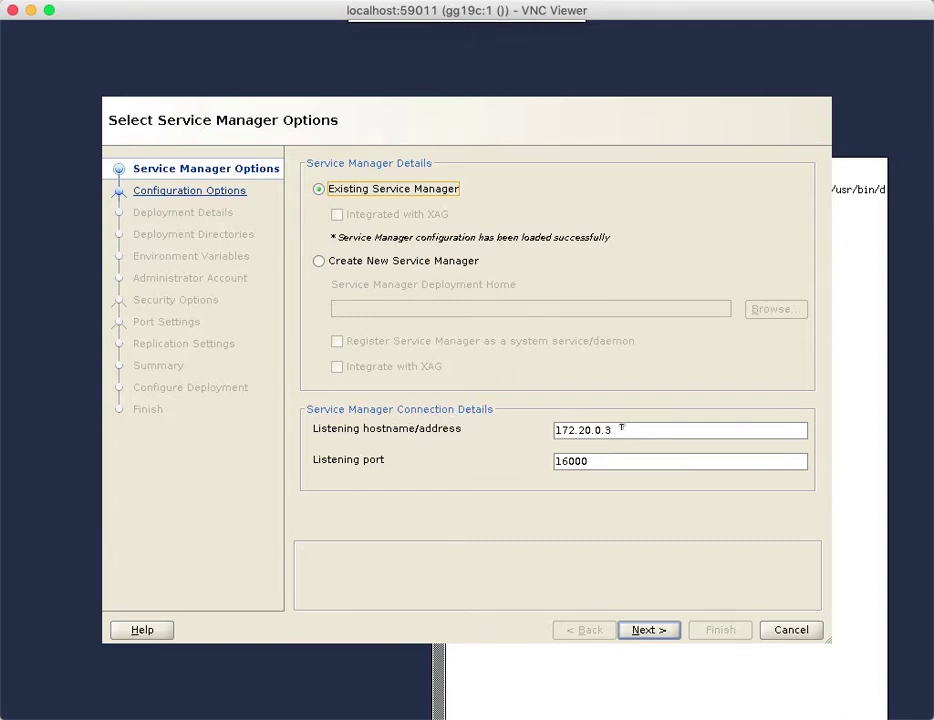
{"action": "left_click_drag", "start_coordinate": [650, 429], "coordinate": [547, 429]}
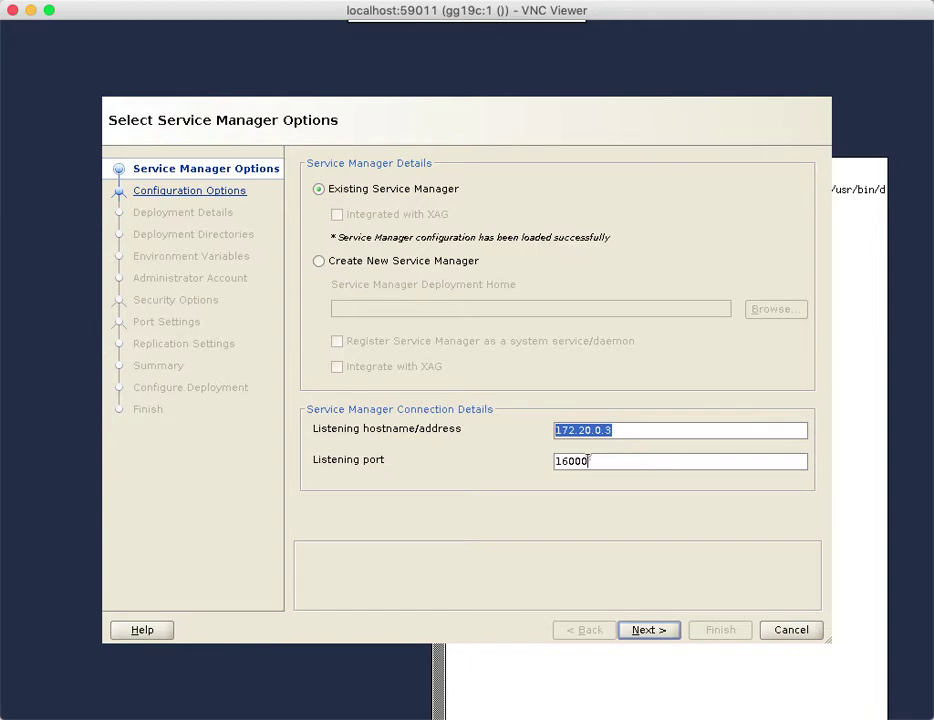
{"action": "left_click_drag", "start_coordinate": [590, 459], "coordinate": [546, 459]}
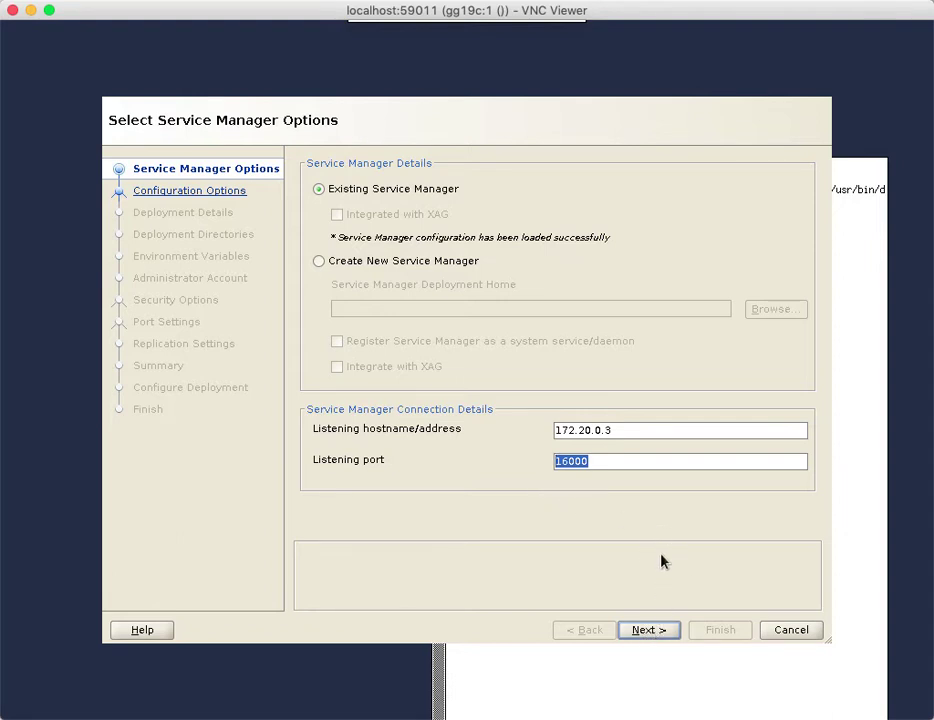
{"action": "left_click", "coordinate": [625, 458]}
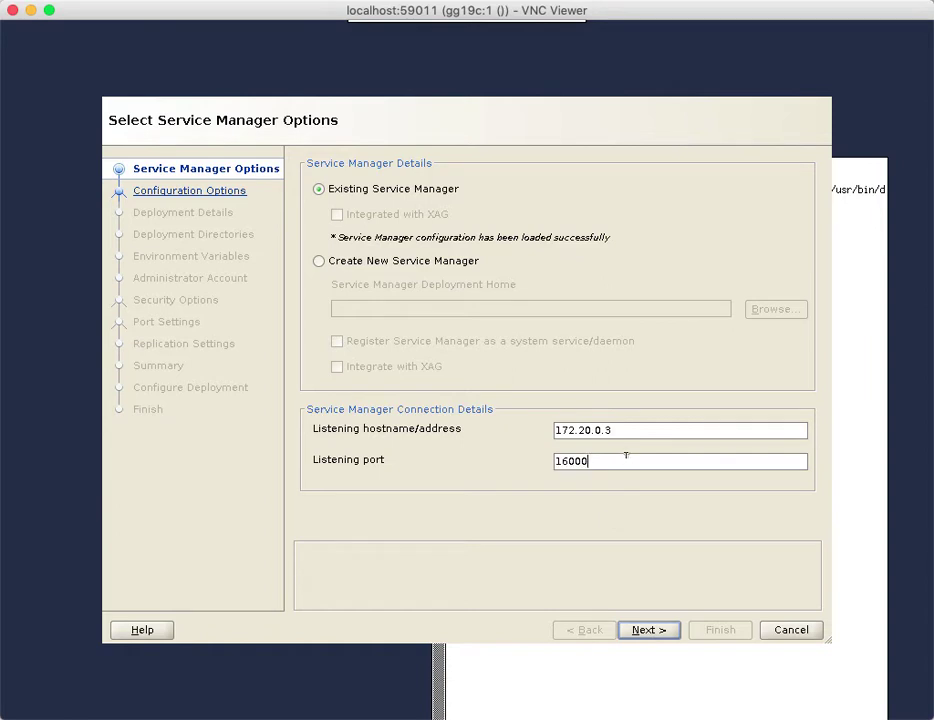
{"action": "left_click", "coordinate": [647, 630]}
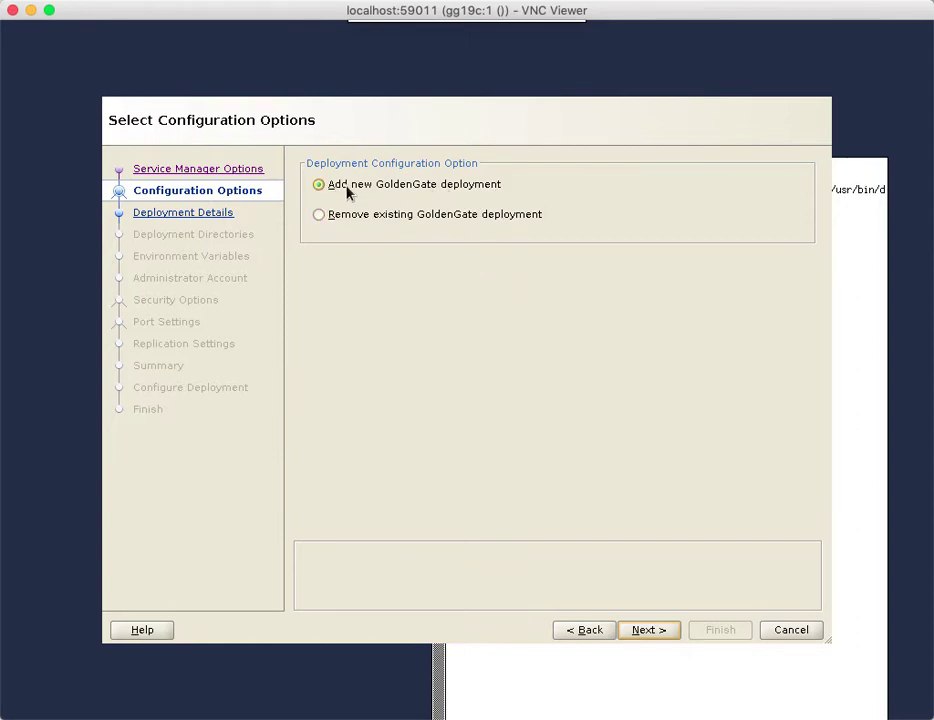
Add a new GoldenGate deployment named Tampa with software home /opt/app/oracle/product/19.1.0/oggcore_1, and continue to the deployment directories
{"action": "left_click", "coordinate": [655, 630]}
{"action": "left_click", "coordinate": [473, 182]}
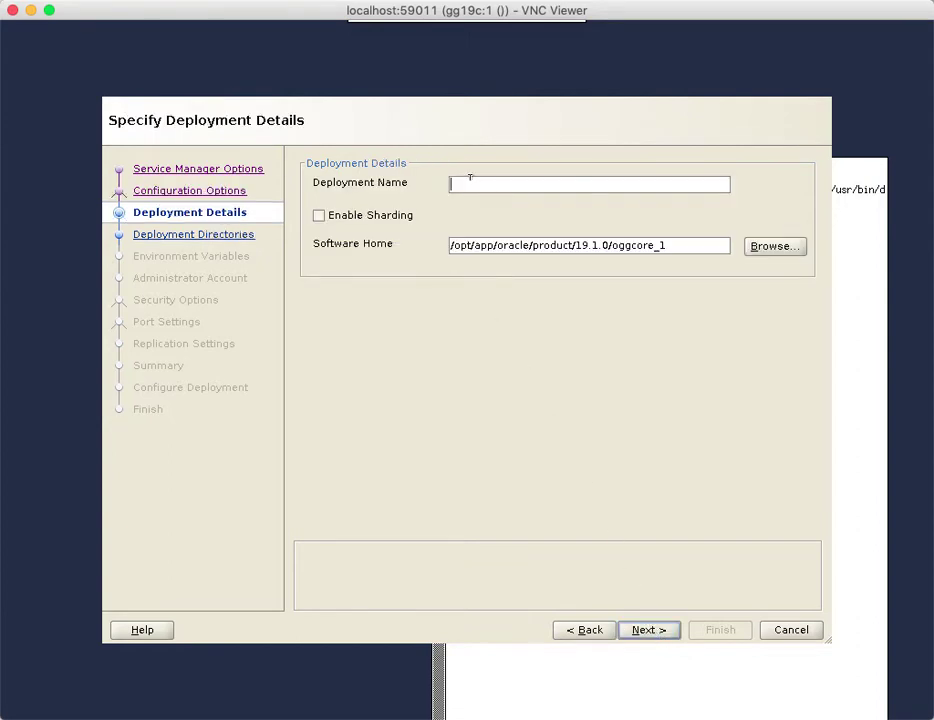
{"action": "type", "text": "Tampa"}
{"action": "left_click_drag", "start_coordinate": [694, 242], "coordinate": [428, 268]}
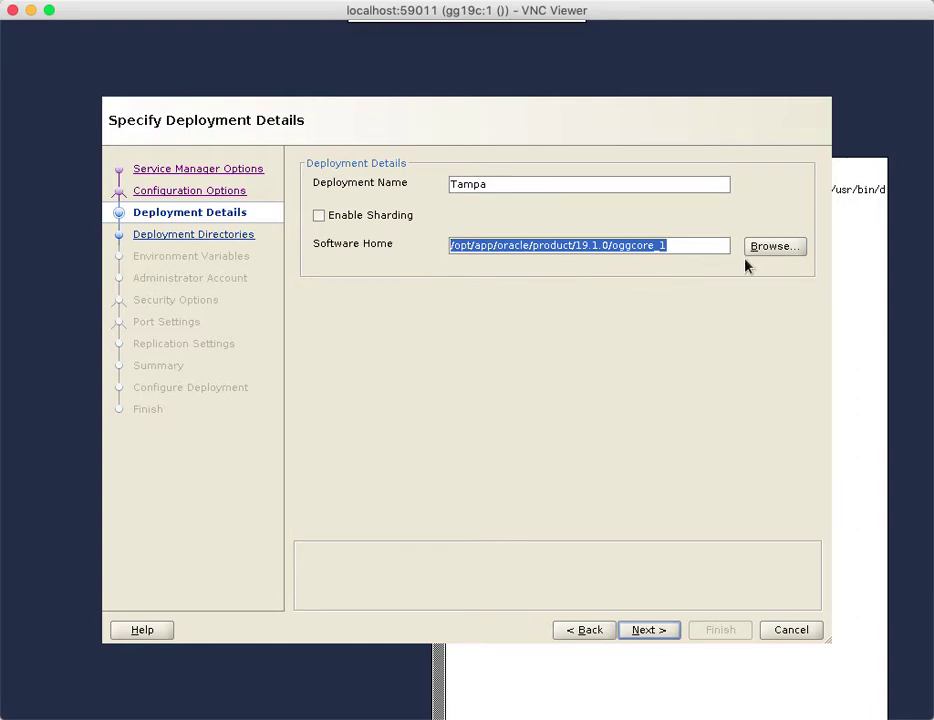
{"action": "left_click", "coordinate": [678, 241]}
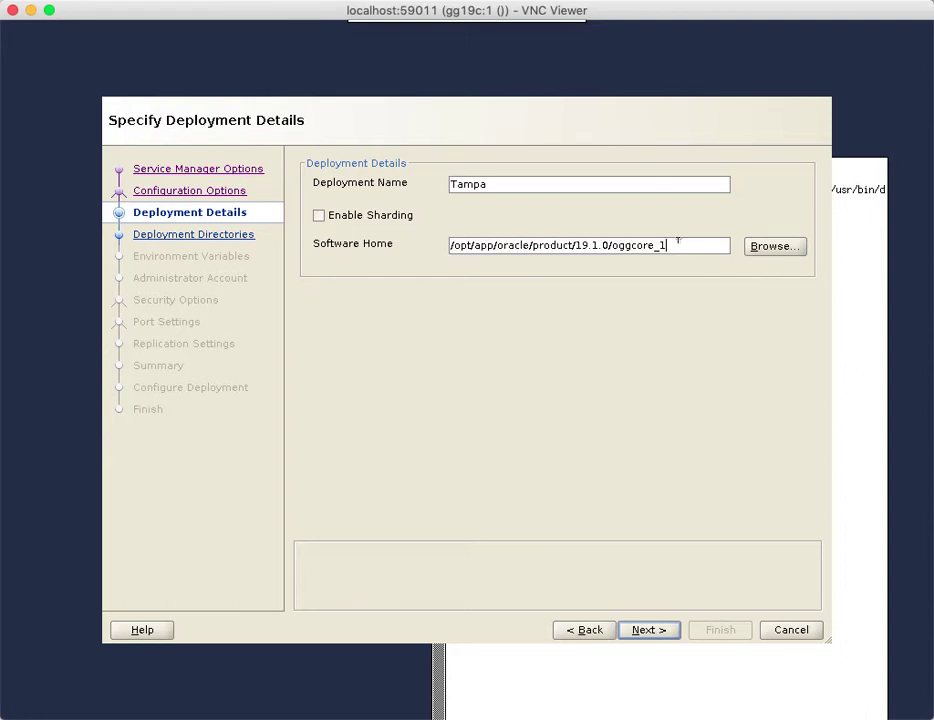
{"action": "left_click", "coordinate": [662, 630]}
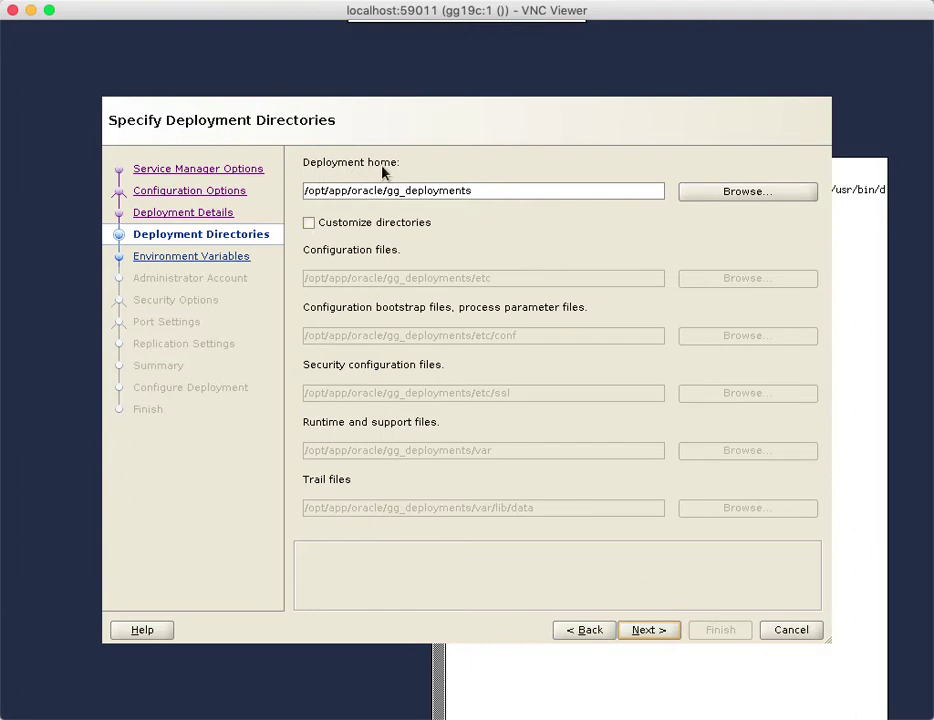
Set the deployment home to /opt/app/oracle/gg_deployments/Tampa
{"action": "left_click_drag", "start_coordinate": [484, 189], "coordinate": [316, 190]}
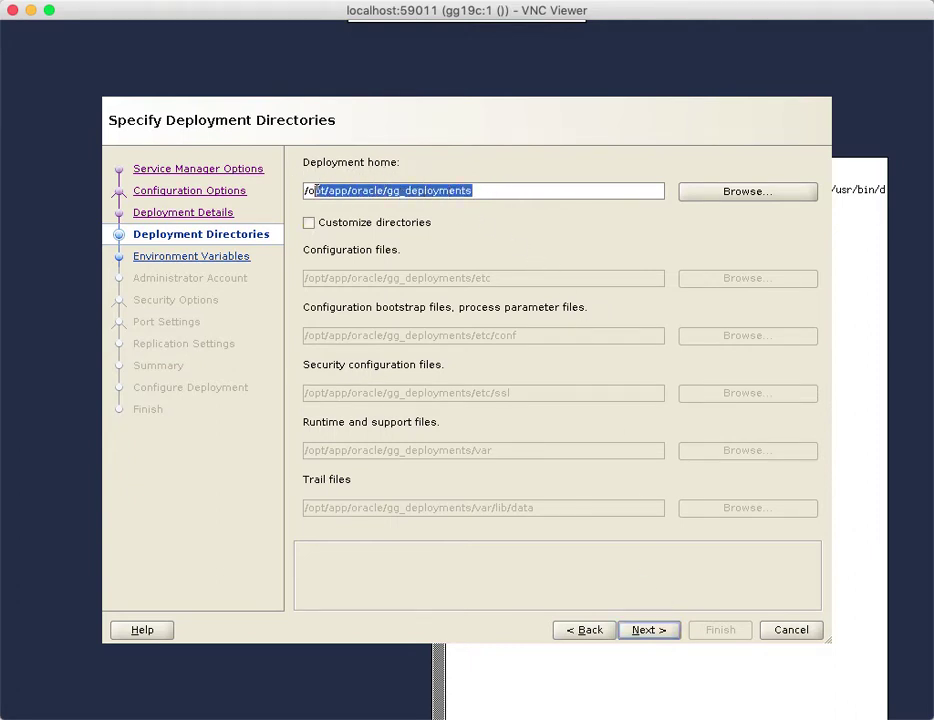
{"action": "left_click", "coordinate": [495, 192]}
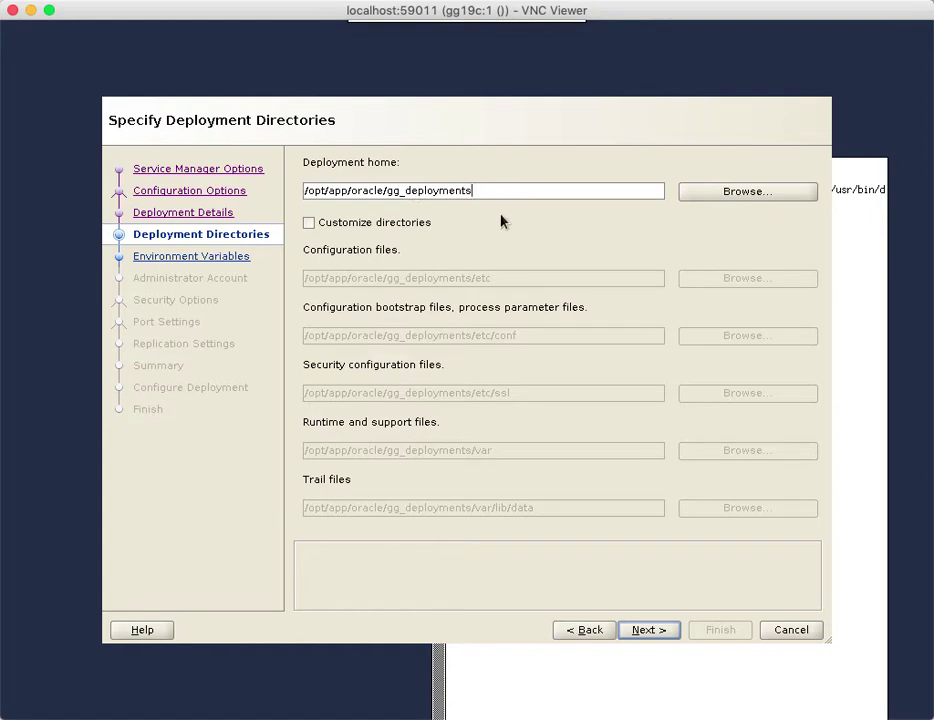
{"action": "left_click_drag", "start_coordinate": [536, 186], "coordinate": [307, 190]}
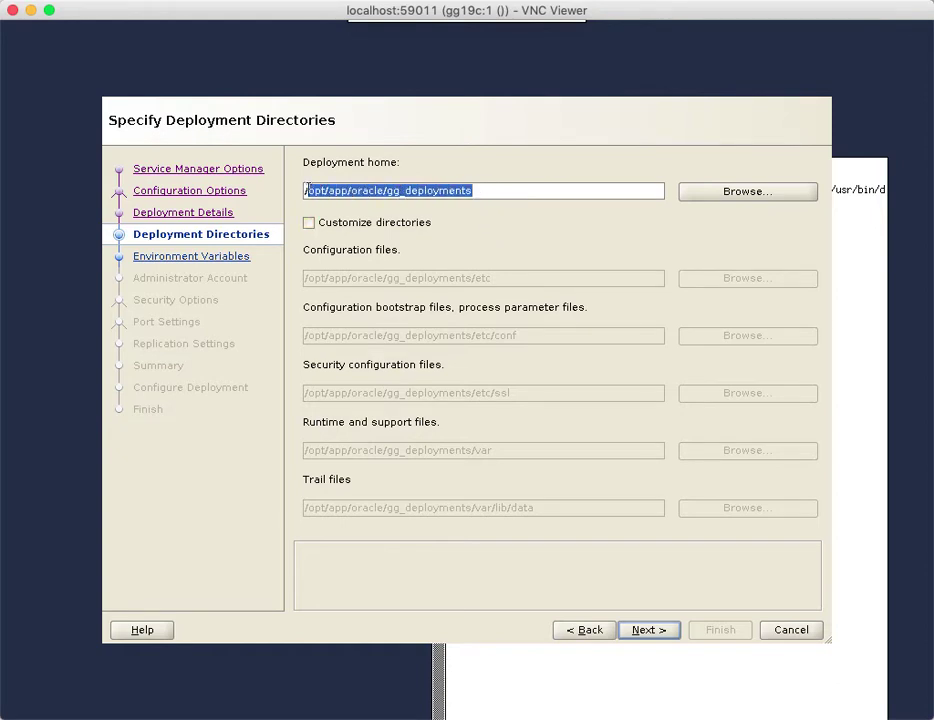
{"action": "left_click", "coordinate": [485, 190]}
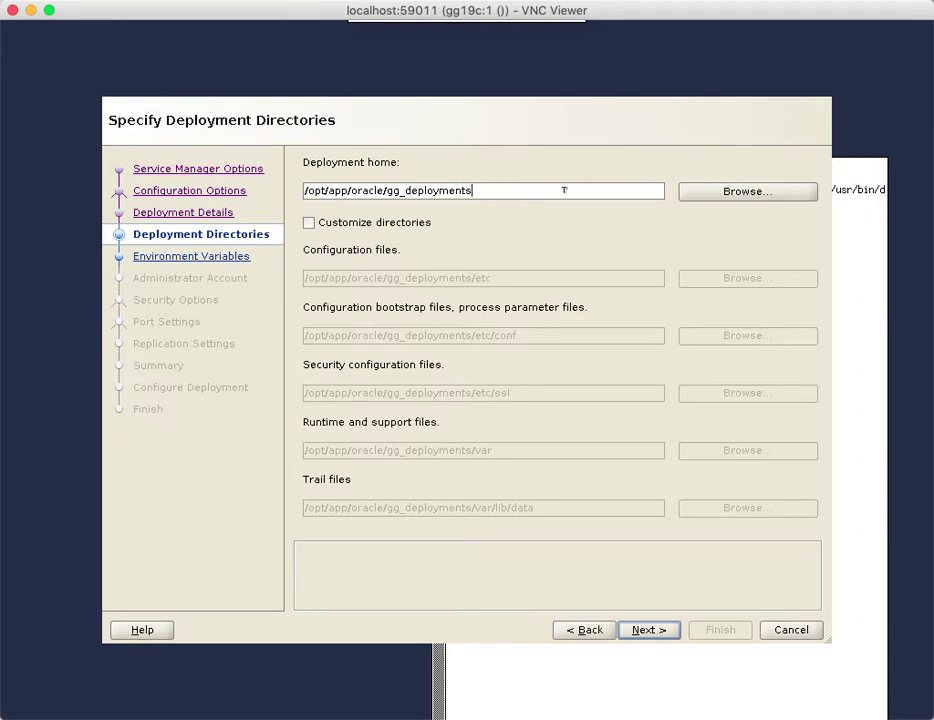
{"action": "type", "text": "/Tam"}
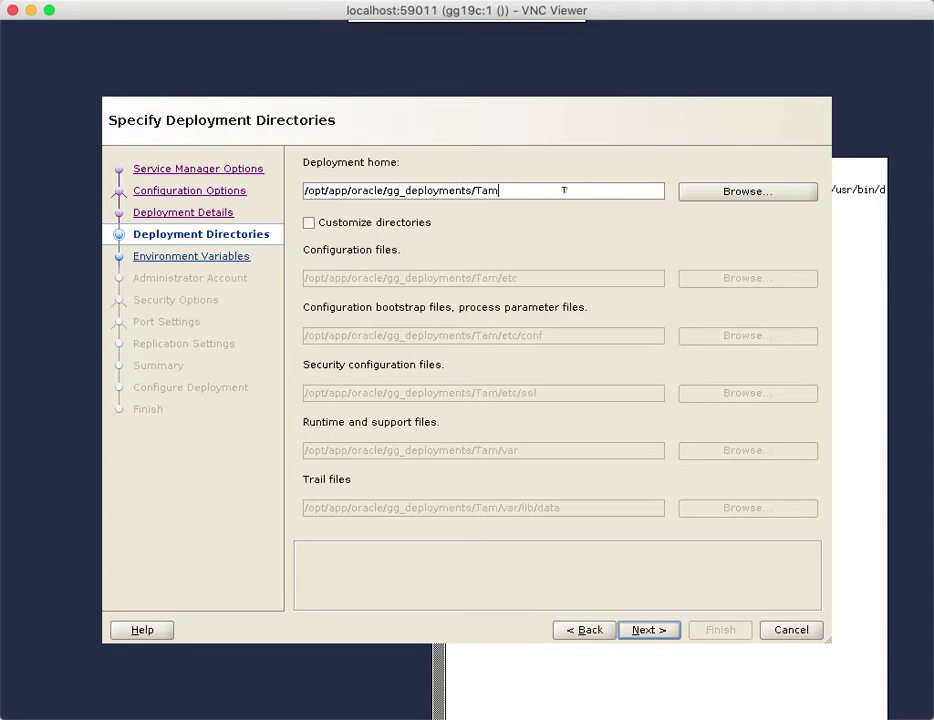
{"action": "type", "text": "pa"}
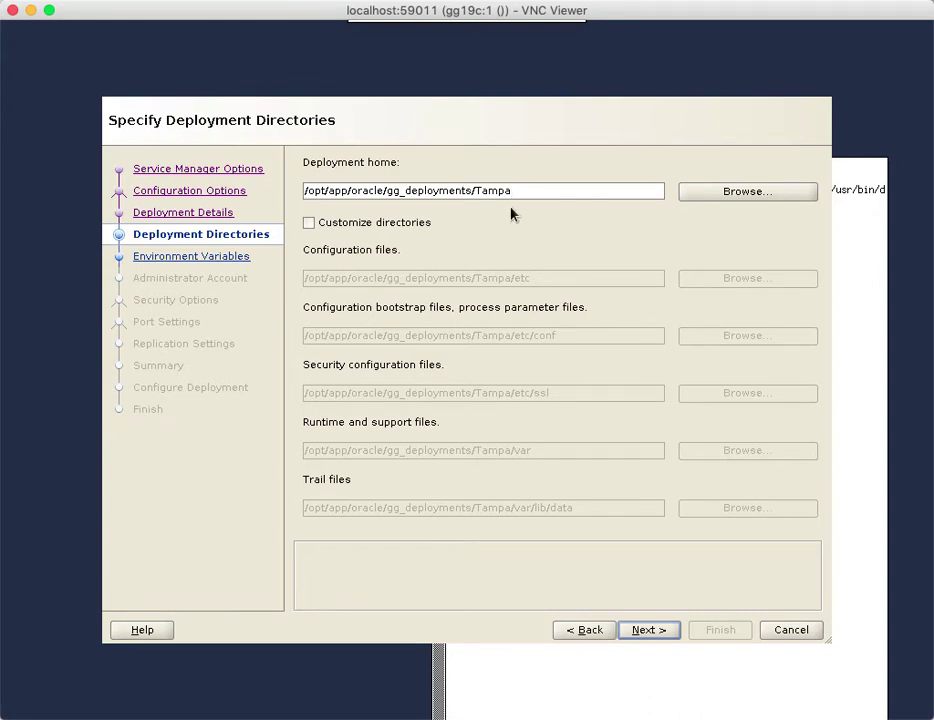
{"action": "left_click", "coordinate": [311, 229]}
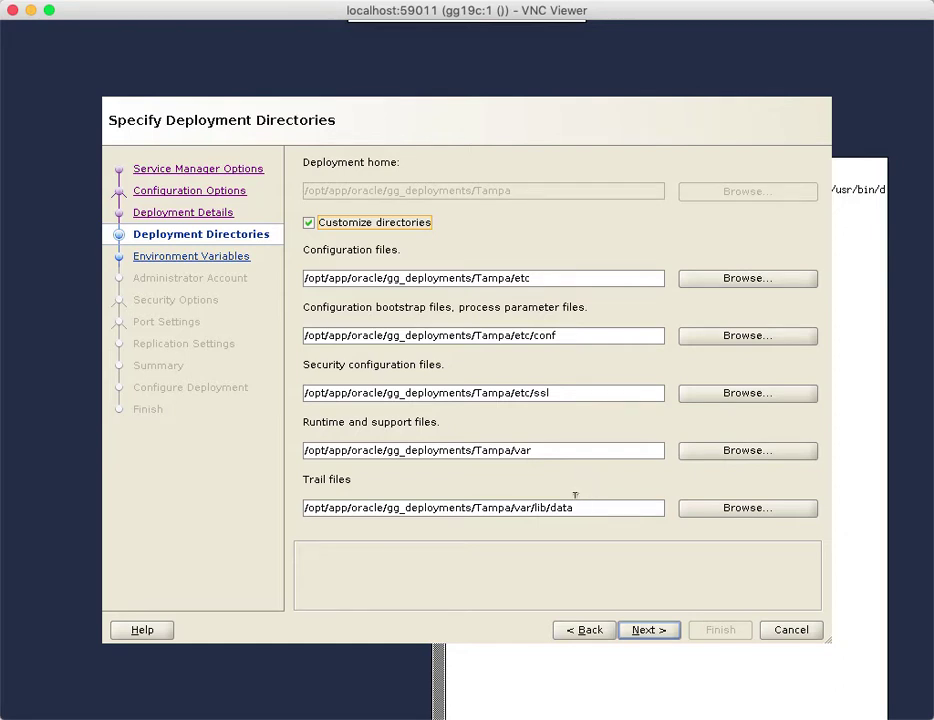
{"action": "left_click", "coordinate": [309, 223]}
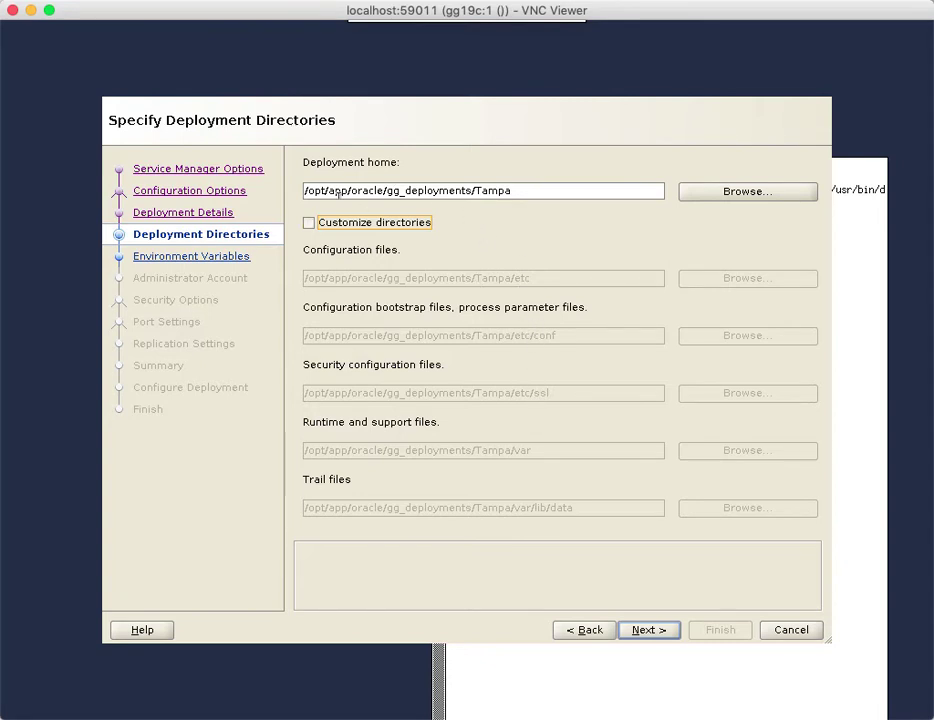
{"action": "left_click_drag", "start_coordinate": [471, 190], "coordinate": [305, 190]}
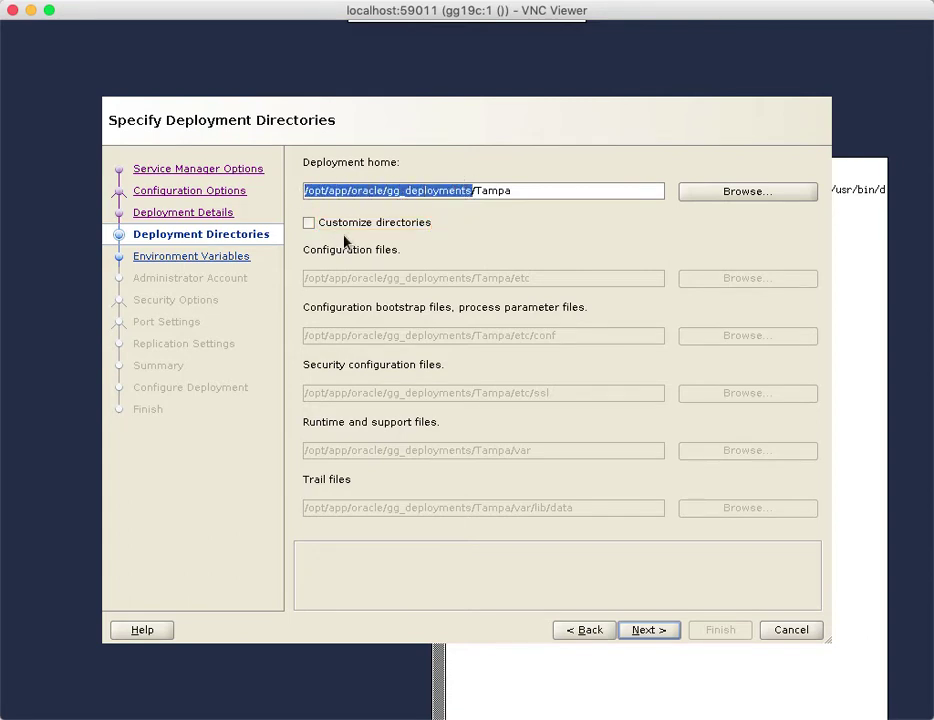
{"action": "left_click", "coordinate": [513, 227]}
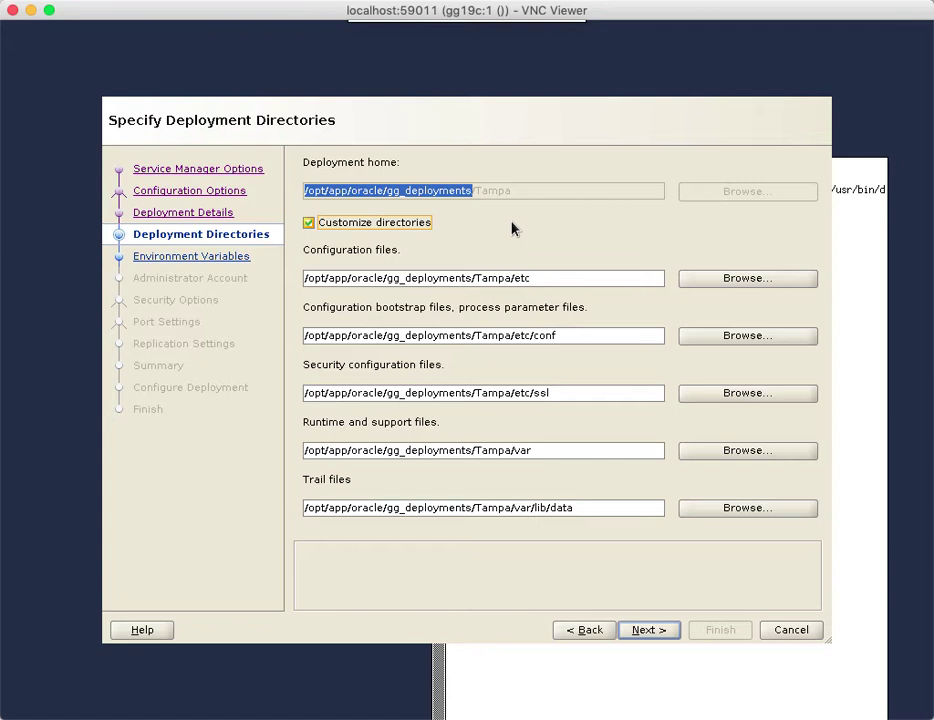
{"action": "left_click", "coordinate": [308, 224]}
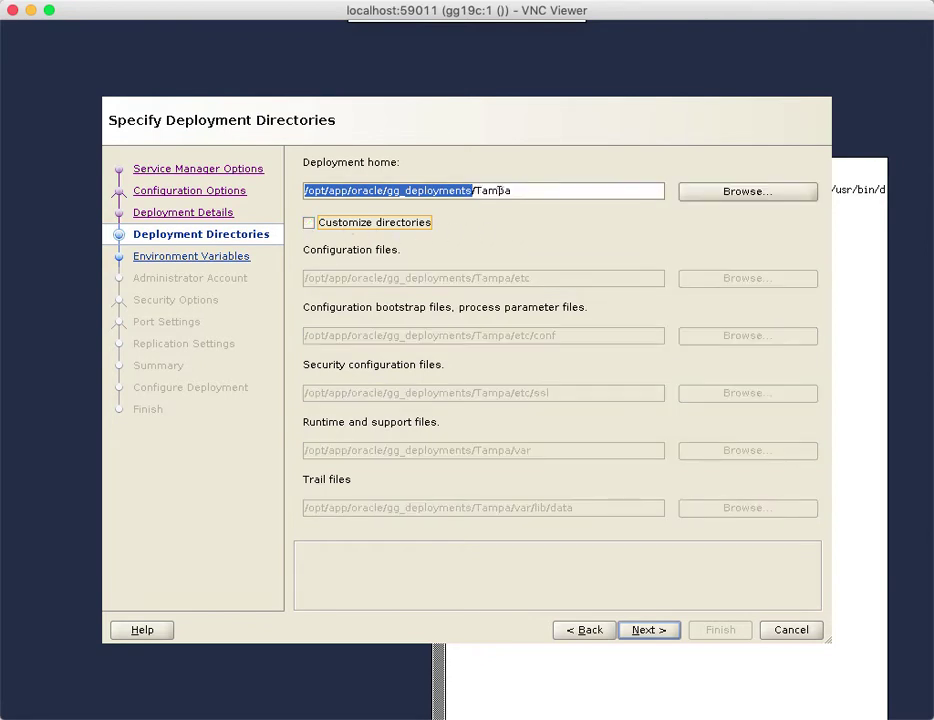
Accept the directories and environment variables, then submit the administrator account with username oggadmin and the account password
{"action": "left_click", "coordinate": [656, 631]}
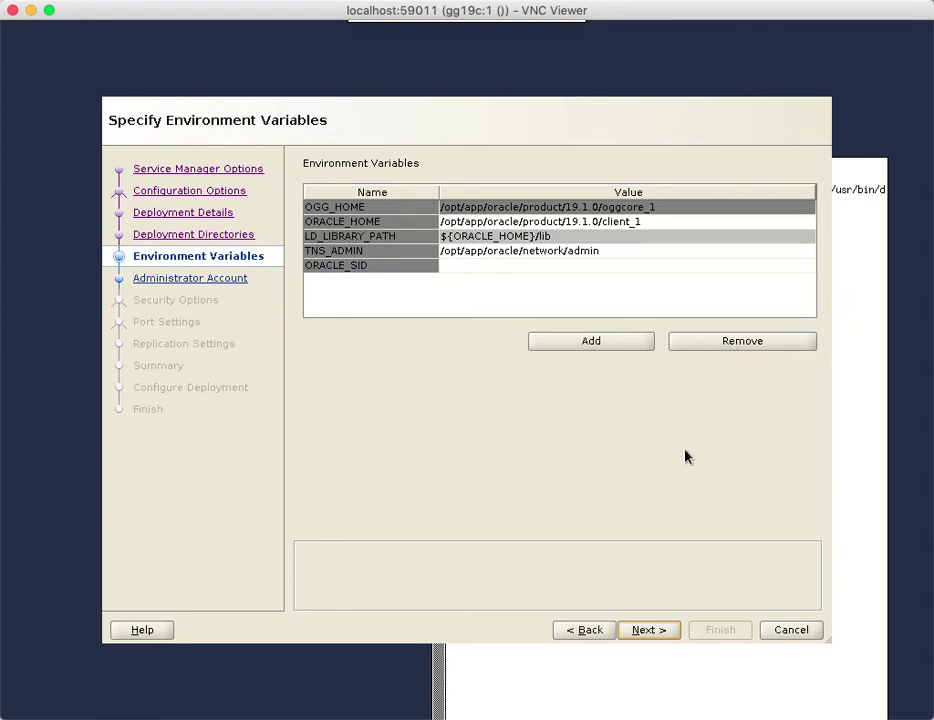
{"action": "left_click", "coordinate": [650, 630]}
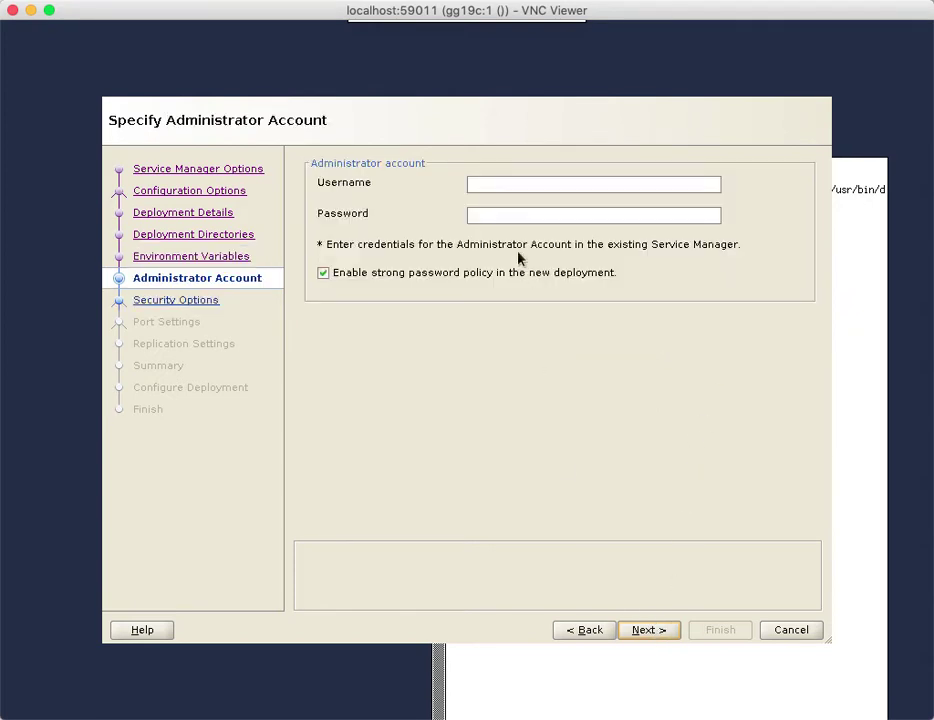
{"action": "left_click", "coordinate": [492, 183]}
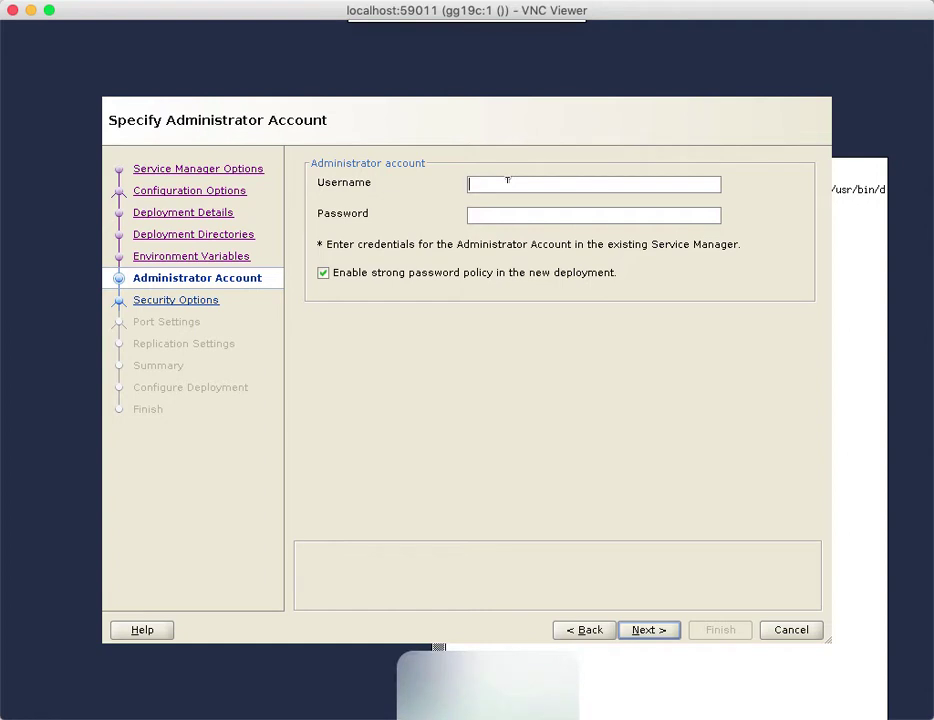
{"action": "type", "text": "oggadmin"}
{"action": "key", "text": "Tab"}
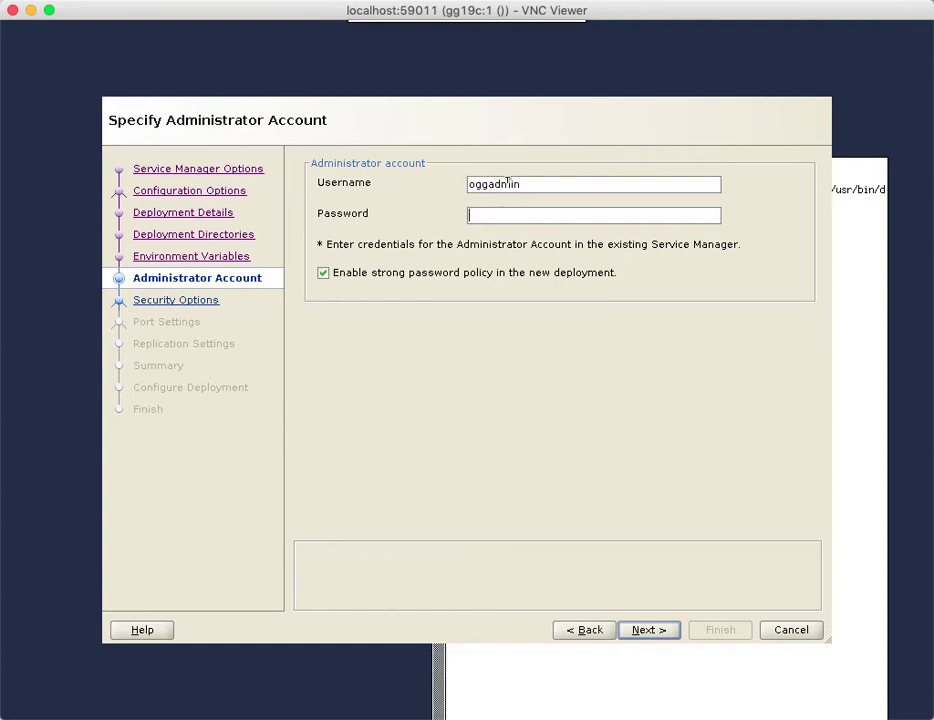
{"action": "type", "text": "**************"}
{"action": "left_click", "coordinate": [655, 632]}
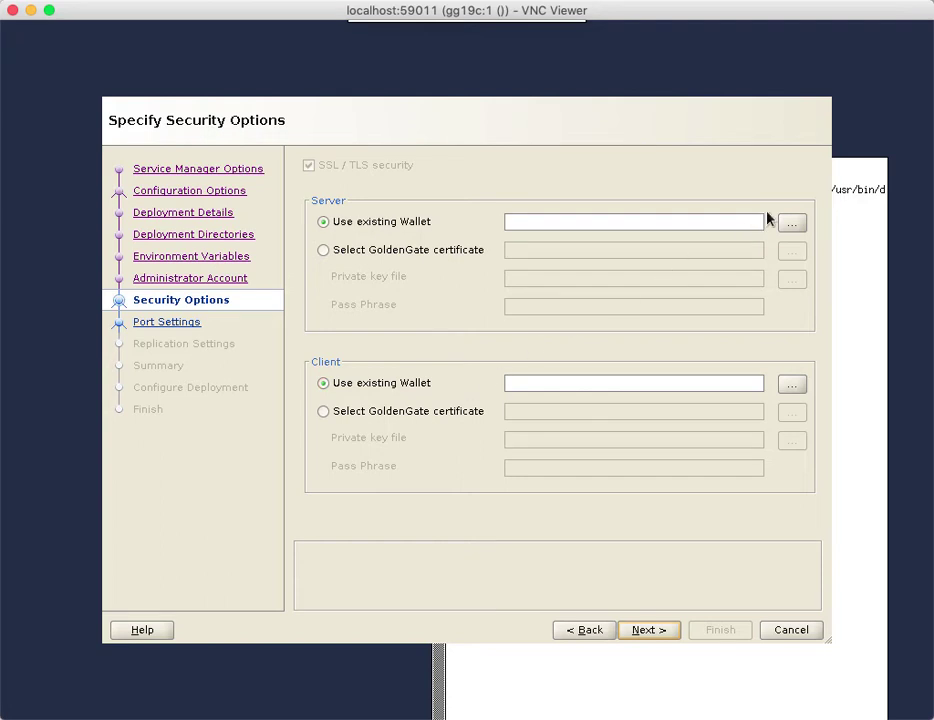
Set the server's existing wallet to /home/oracle/wallet/gg19c
{"action": "left_click", "coordinate": [792, 222]}
{"action": "left_click", "coordinate": [522, 217]}
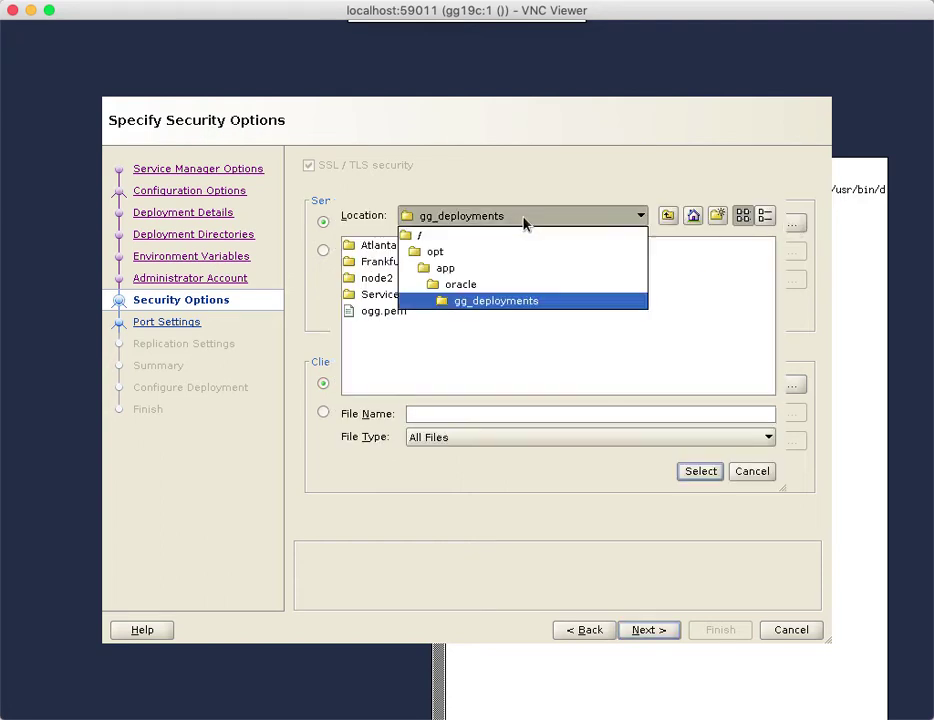
{"action": "left_click", "coordinate": [466, 238]}
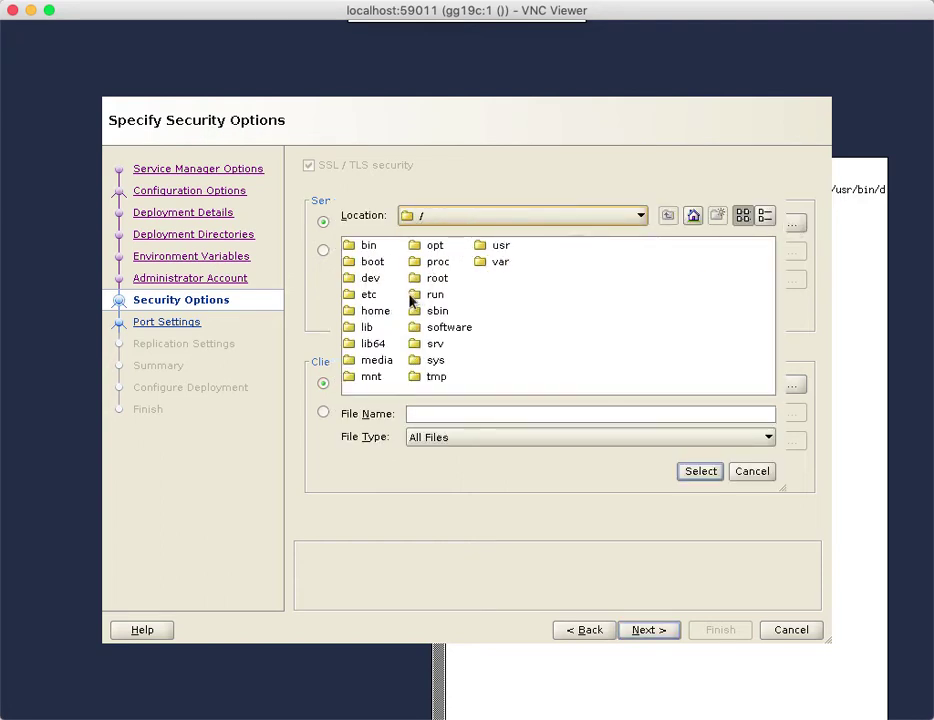
{"action": "double_click", "coordinate": [379, 315]}
{"action": "double_click", "coordinate": [378, 248]}
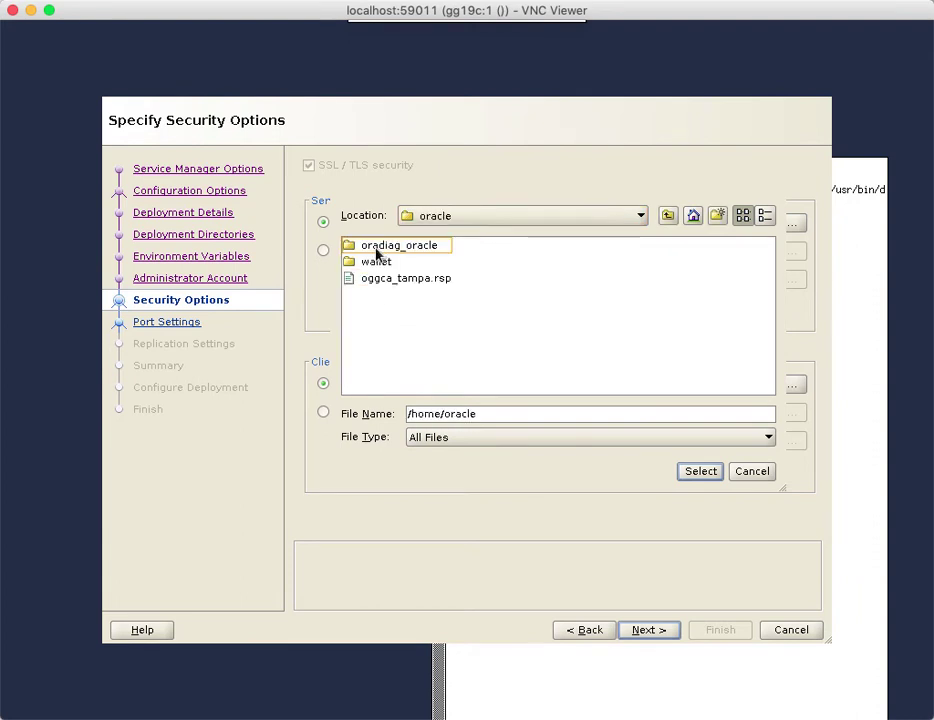
{"action": "double_click", "coordinate": [383, 262]}
{"action": "left_click", "coordinate": [394, 263]}
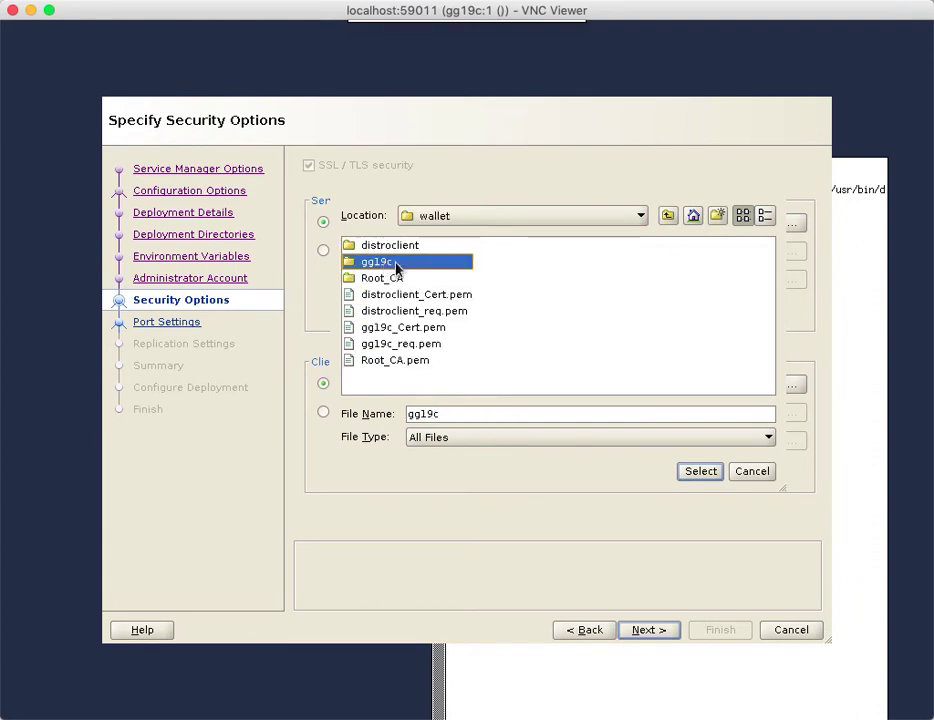
{"action": "left_click", "coordinate": [694, 471]}
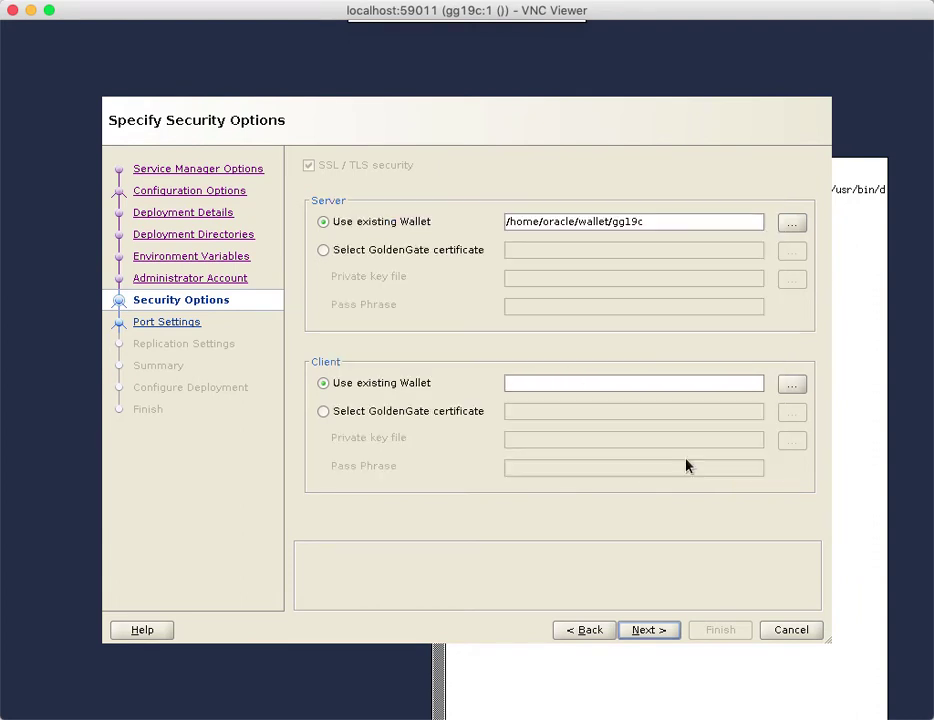
Set the client's existing wallet to /home/oracle/wallet/distroclient and continue to the advanced security options
{"action": "left_click", "coordinate": [791, 386]}
{"action": "left_click", "coordinate": [666, 216]}
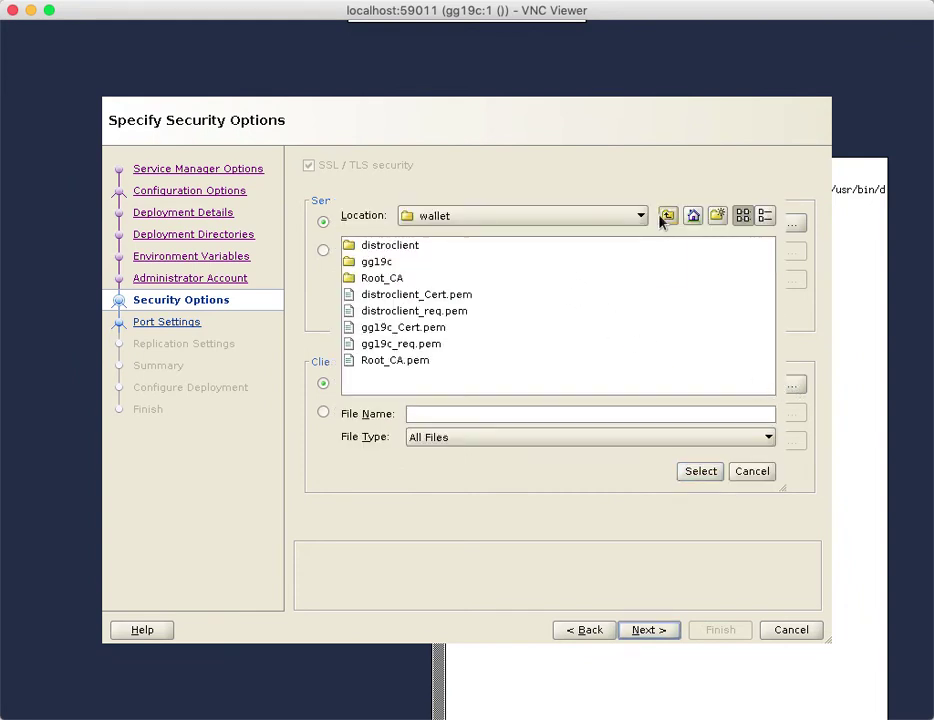
{"action": "left_click", "coordinate": [409, 245]}
{"action": "left_click", "coordinate": [704, 471]}
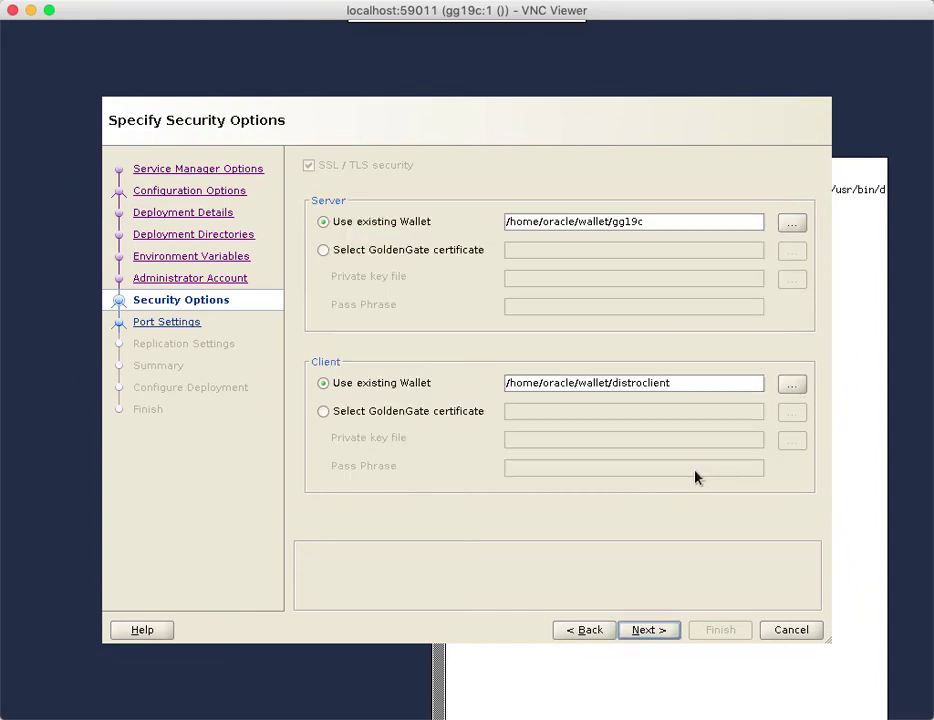
{"action": "left_click", "coordinate": [661, 630]}
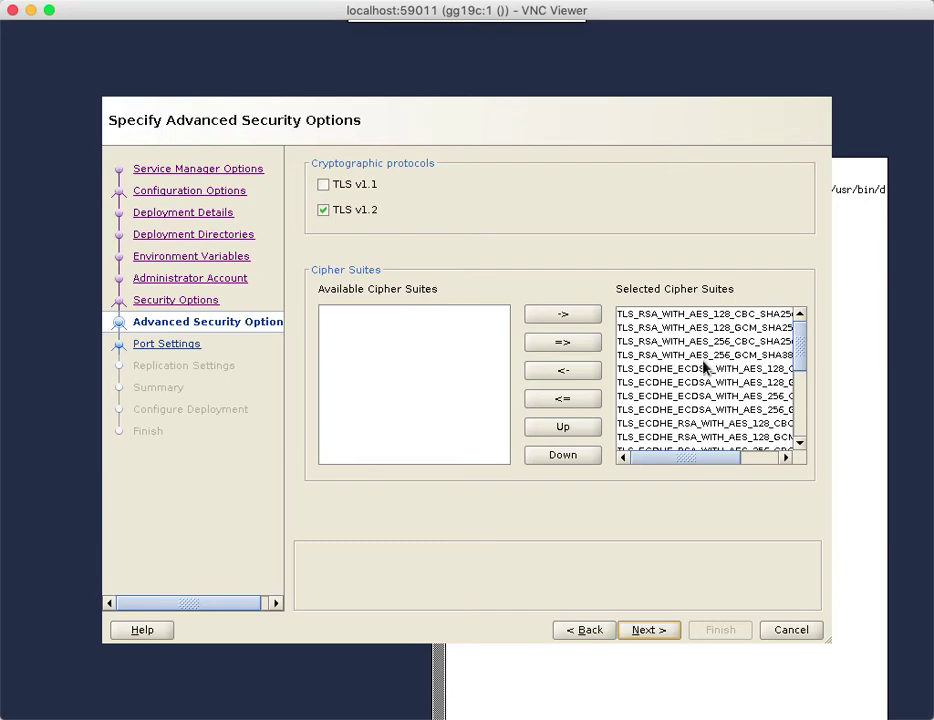
Review the selected cipher suites, accept them with TLS v1.2, and continue to the port settings
{"action": "mouse_move", "coordinate": [803, 354]}
{"action": "left_mouse_down"}
{"action": "mouse_move", "coordinate": [805, 428]}
{"action": "mouse_move", "coordinate": [809, 334]}
{"action": "left_mouse_up"}
{"action": "mouse_move", "coordinate": [706, 457]}
{"action": "left_mouse_down"}
{"action": "mouse_move", "coordinate": [763, 457]}
{"action": "mouse_move", "coordinate": [700, 459]}
{"action": "left_mouse_up"}
{"action": "mouse_move", "coordinate": [800, 348]}
{"action": "left_mouse_down"}
{"action": "mouse_move", "coordinate": [800, 419]}
{"action": "mouse_move", "coordinate": [800, 340]}
{"action": "left_mouse_up"}
{"action": "left_click", "coordinate": [658, 631]}
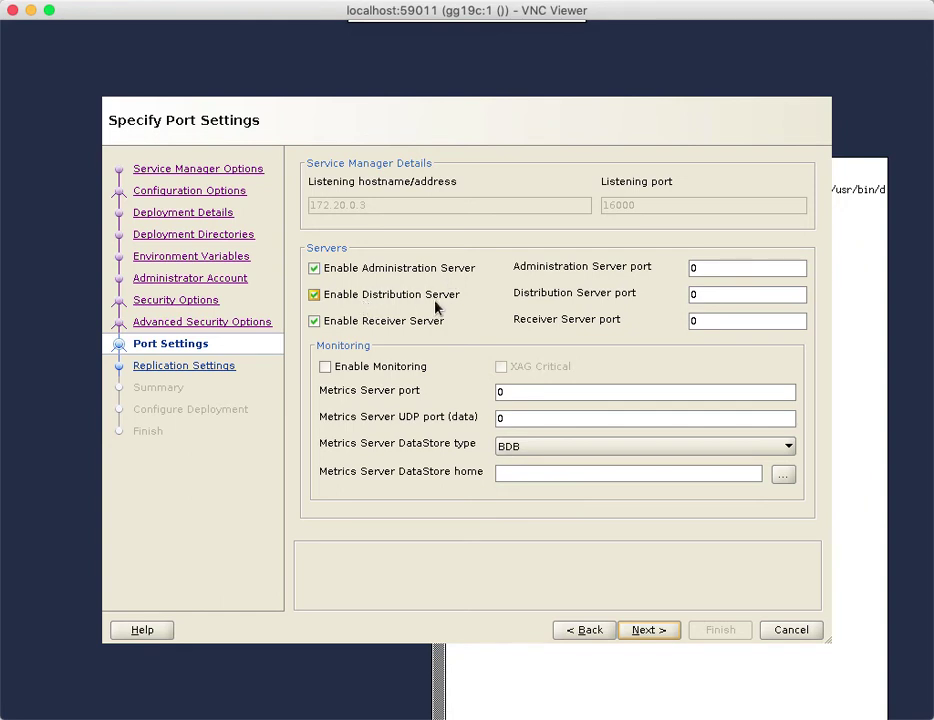
Set the Administration Server port to 18001 and let the remaining ports follow in sequence
{"action": "left_click", "coordinate": [692, 262]}
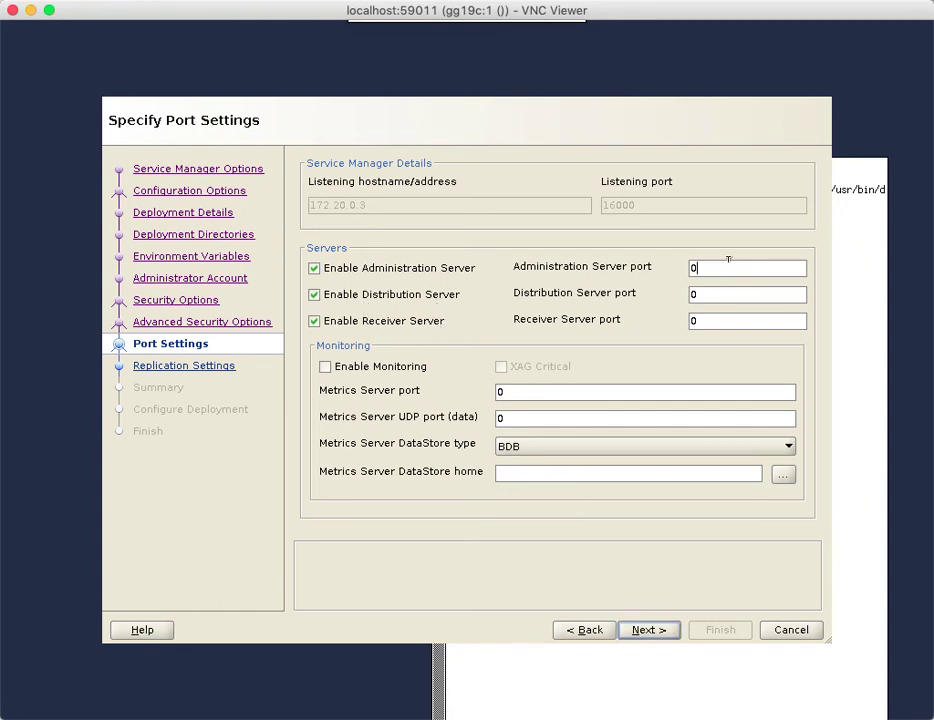
{"action": "key", "text": "BackSpace"}
{"action": "type", "text": "18001"}
{"action": "key", "text": "Tab"}
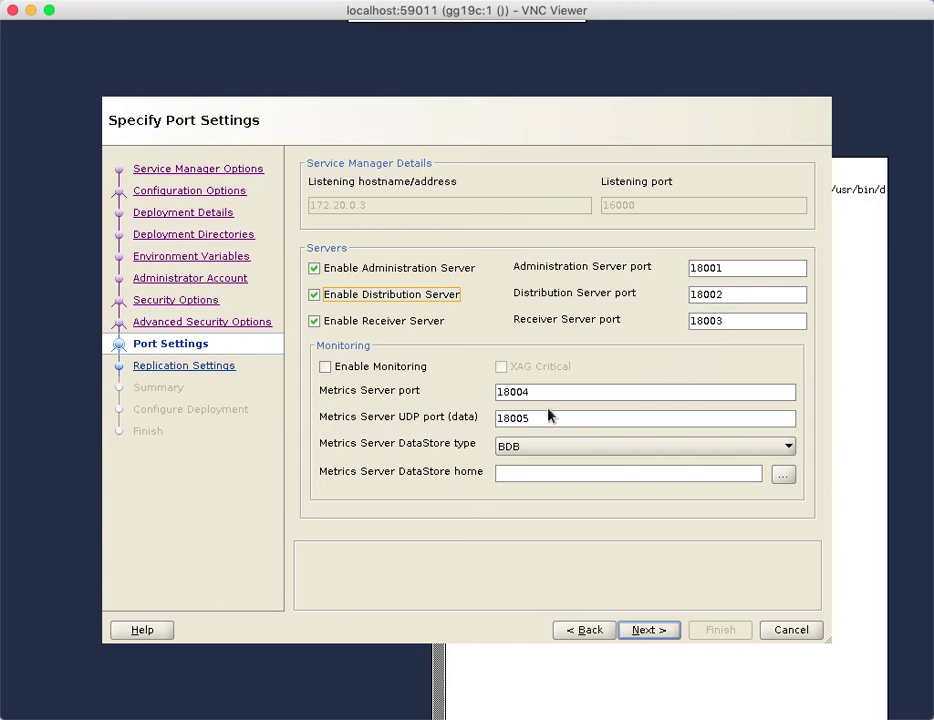
Enable monitoring, keeping the Metrics Server ports 18004 and 18005 and choosing BDB as the DataStore type
{"action": "left_click", "coordinate": [327, 372]}
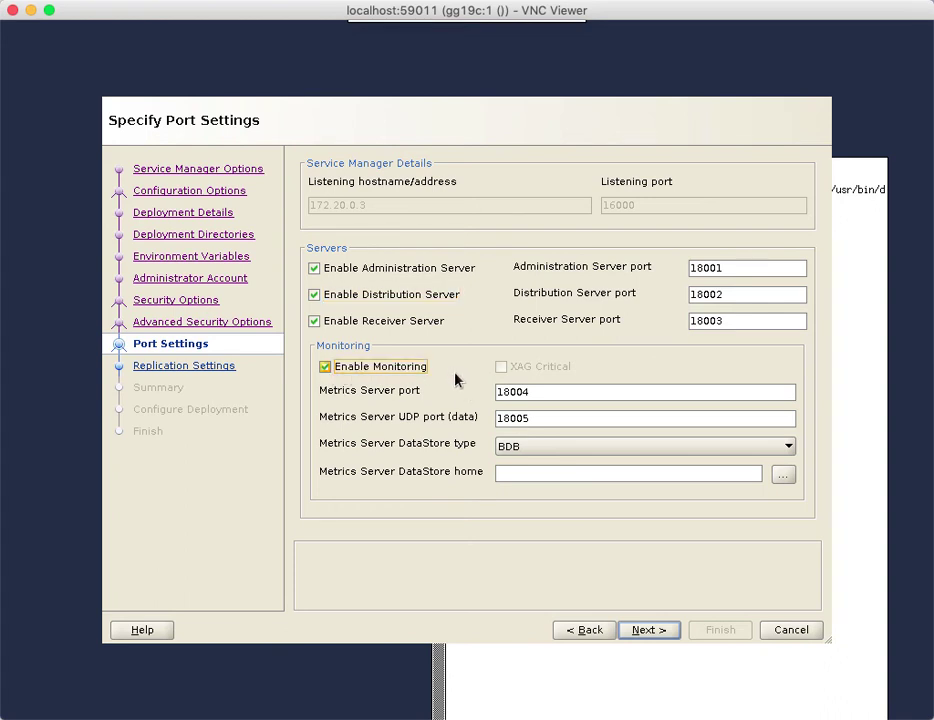
{"action": "double_click", "coordinate": [521, 392]}
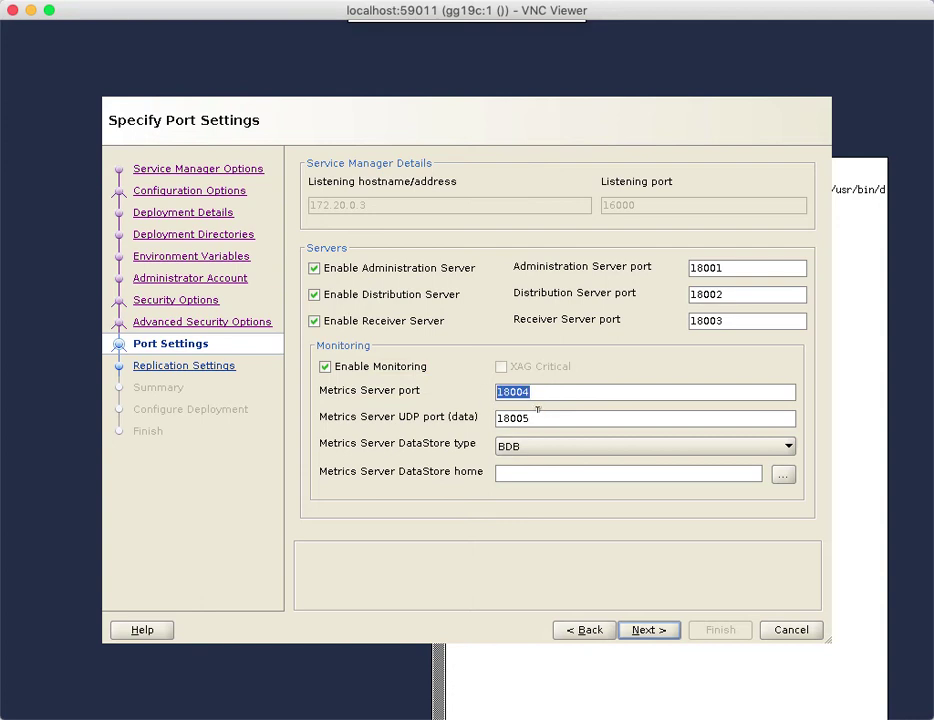
{"action": "key", "text": "Tab"}
{"action": "left_click", "coordinate": [687, 453]}
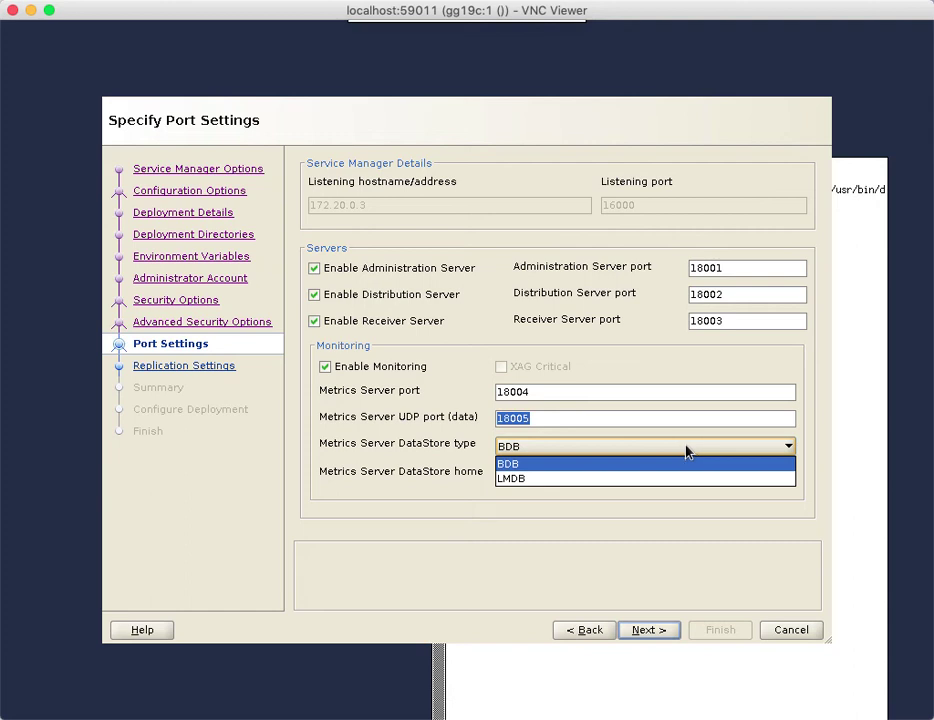
{"action": "left_click", "coordinate": [559, 466]}
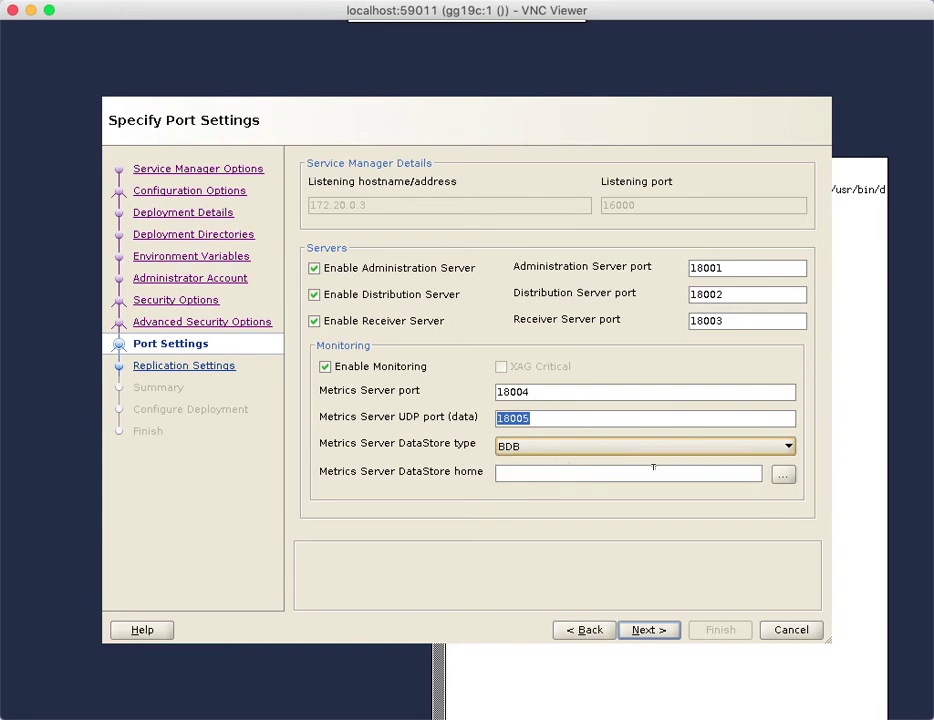
Set the Metrics Server DataStore home to /opt/app/oracle/gg_deployments/Tampa/bdb and continue to the replication settings
{"action": "left_click", "coordinate": [783, 475]}
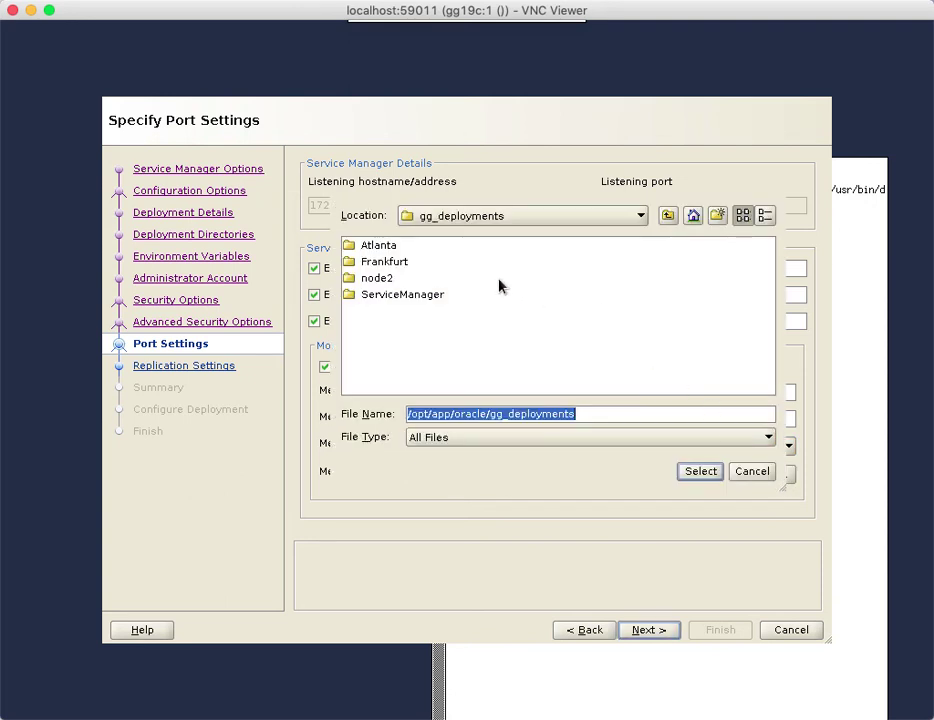
{"action": "left_click", "coordinate": [700, 474]}
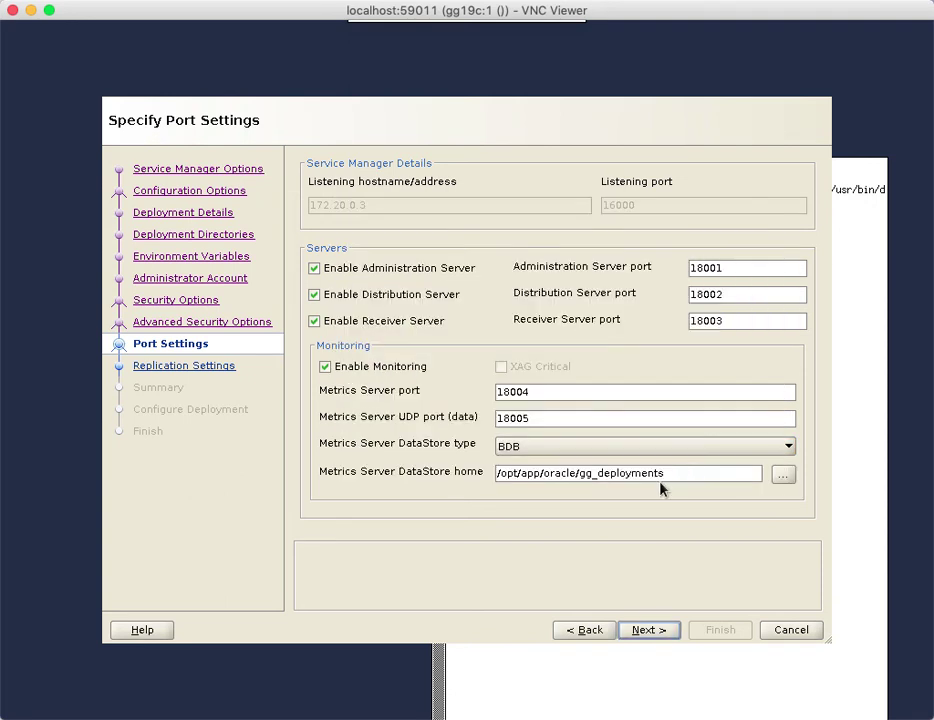
{"action": "type", "text": "/Tama"}
{"action": "key", "text": "BackSpace"}
{"action": "type", "text": "pa/bdb"}
{"action": "left_click_drag", "start_coordinate": [668, 471], "coordinate": [702, 471]}
{"action": "double_click", "coordinate": [716, 472]}
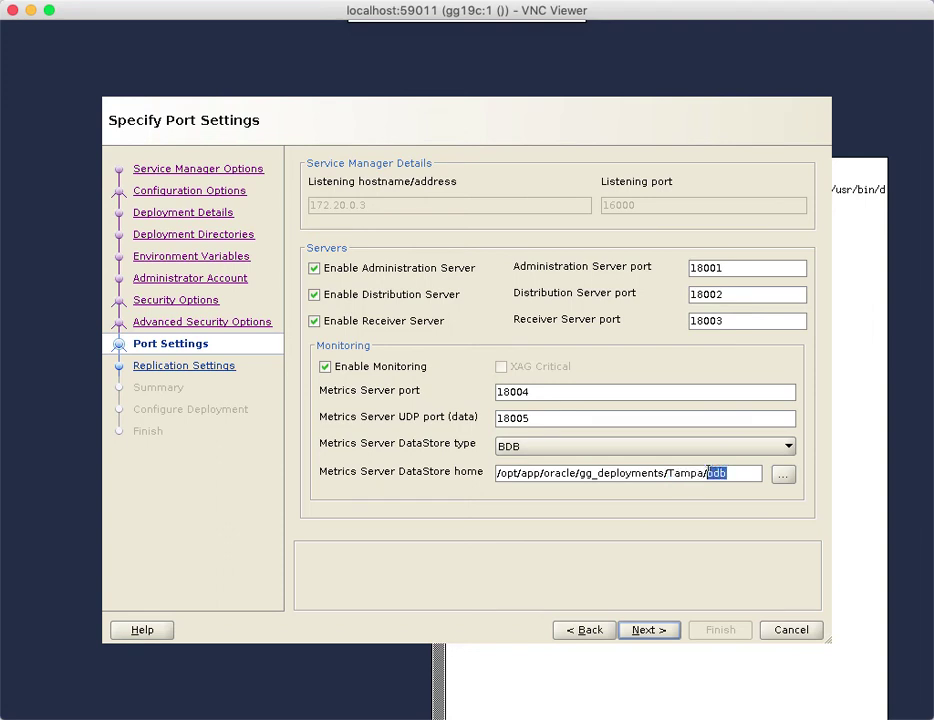
{"action": "left_click", "coordinate": [649, 630]}
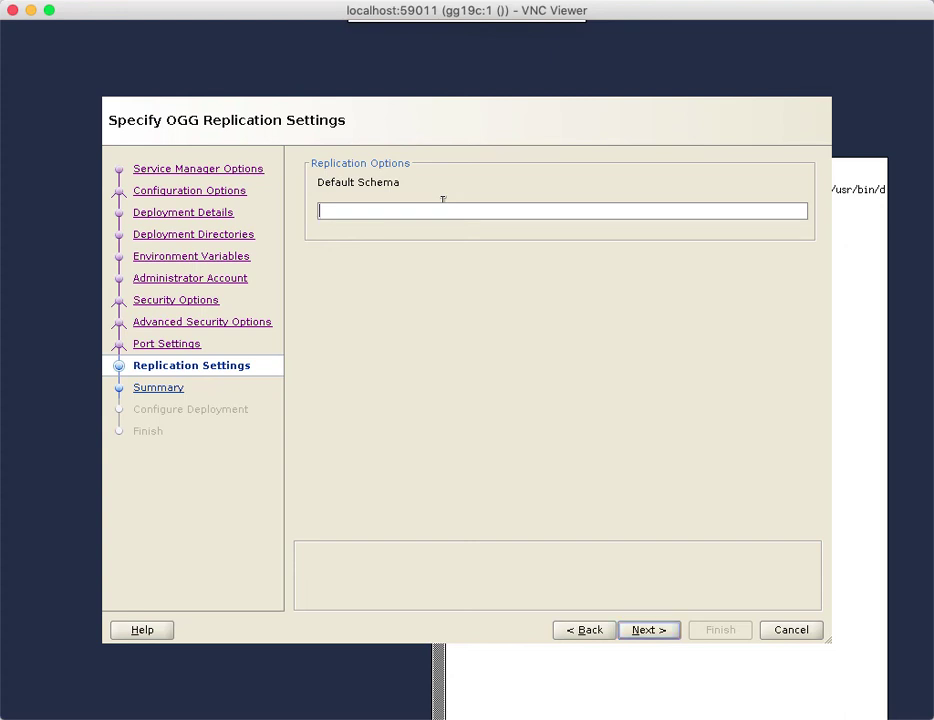
Set the default replication schema to ggate, continue, and review the full deployment summary
{"action": "type", "text": "ggate"}
{"action": "left_click", "coordinate": [655, 630]}
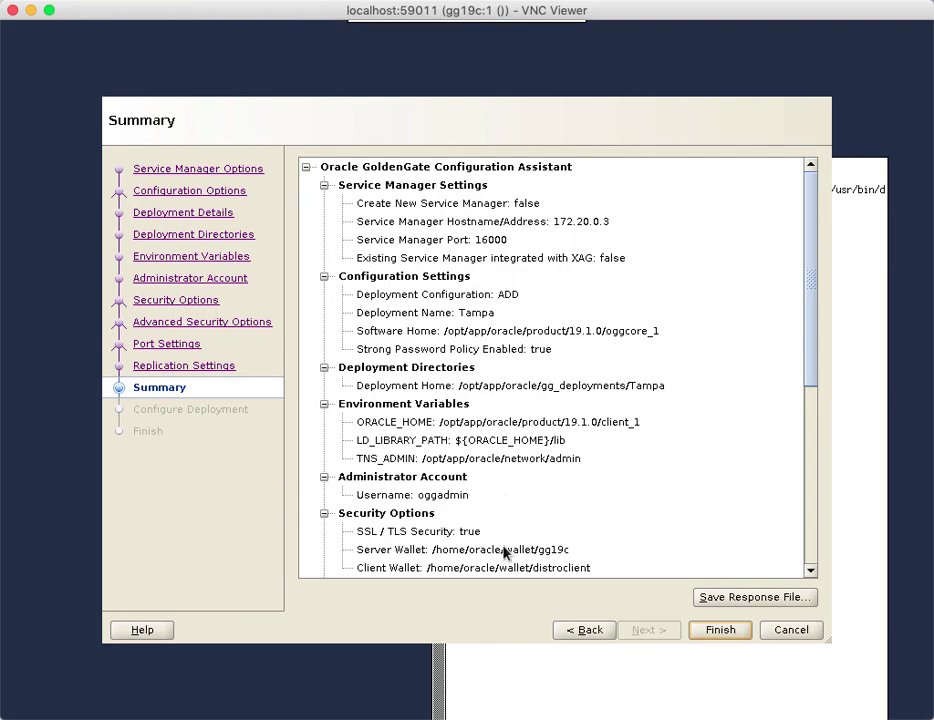
{"action": "left_click_drag", "start_coordinate": [812, 366], "coordinate": [830, 538]}
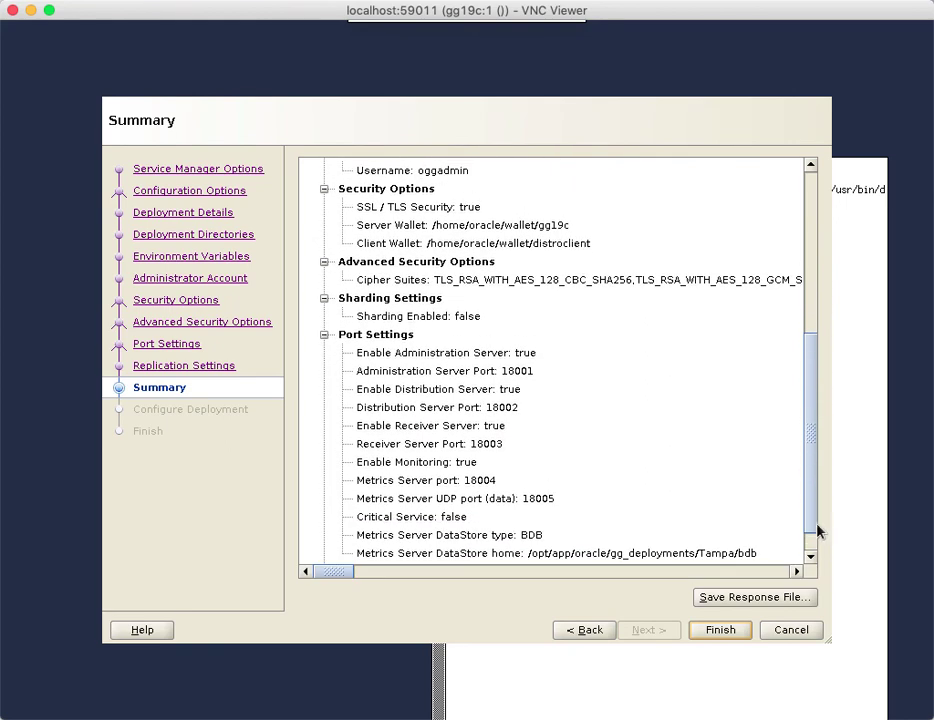
{"action": "left_click_drag", "start_coordinate": [807, 425], "coordinate": [734, 229]}
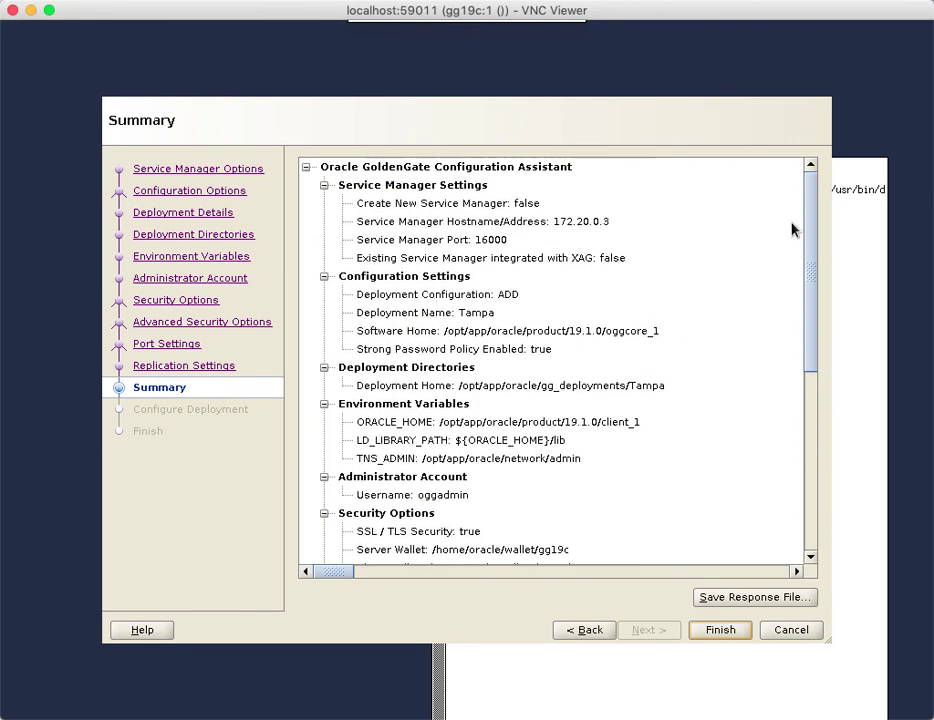
Save the configuration as response file oggca_tampa.rsp in /home/oracle, replacing the existing file
{"action": "left_click", "coordinate": [763, 596]}
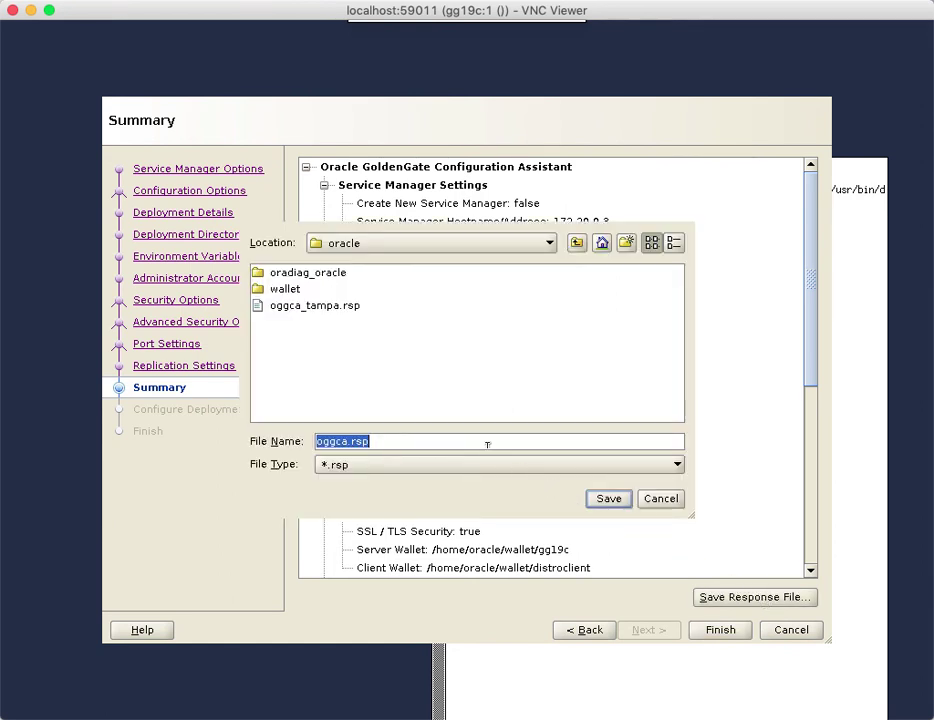
{"action": "left_click", "coordinate": [316, 305]}
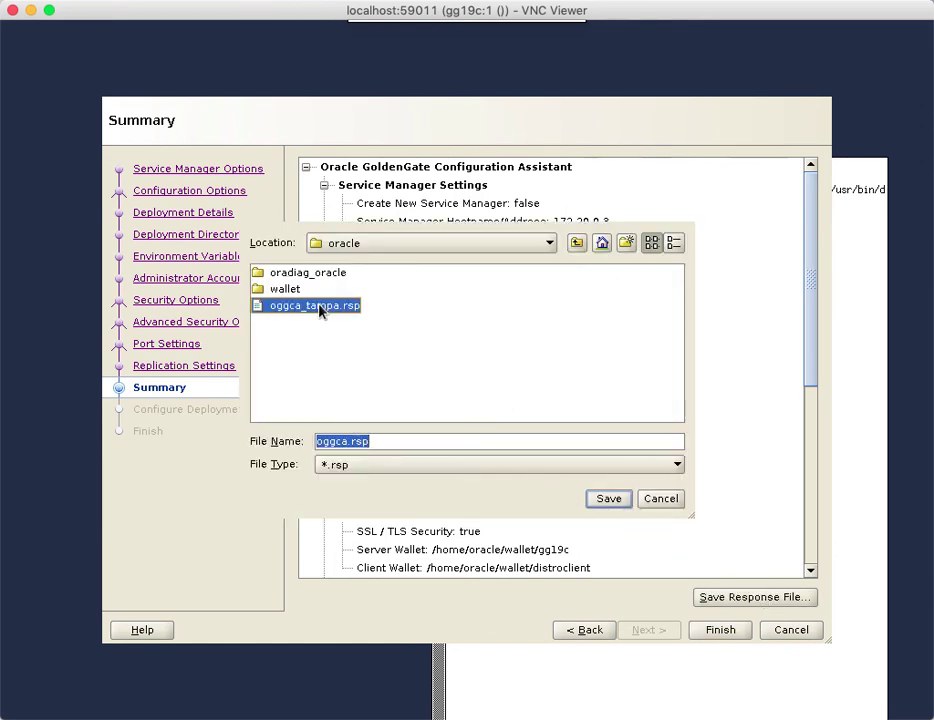
{"action": "left_click", "coordinate": [609, 499]}
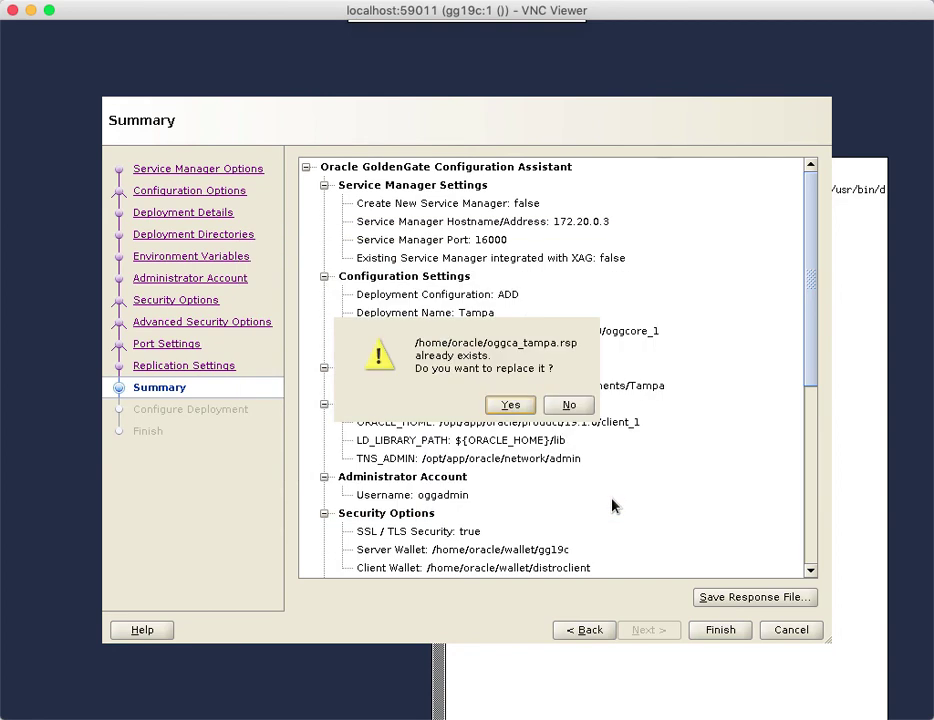
{"action": "left_click", "coordinate": [512, 403]}
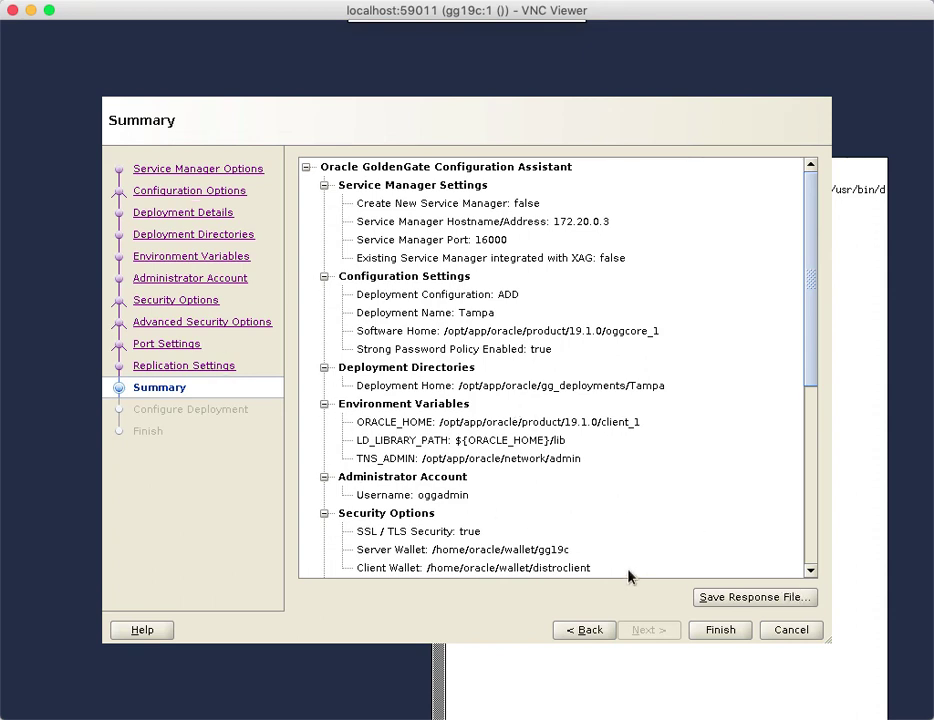
Run the Tampa deployment configuration to completion and close the Configuration Assistant
{"action": "left_click", "coordinate": [720, 630]}
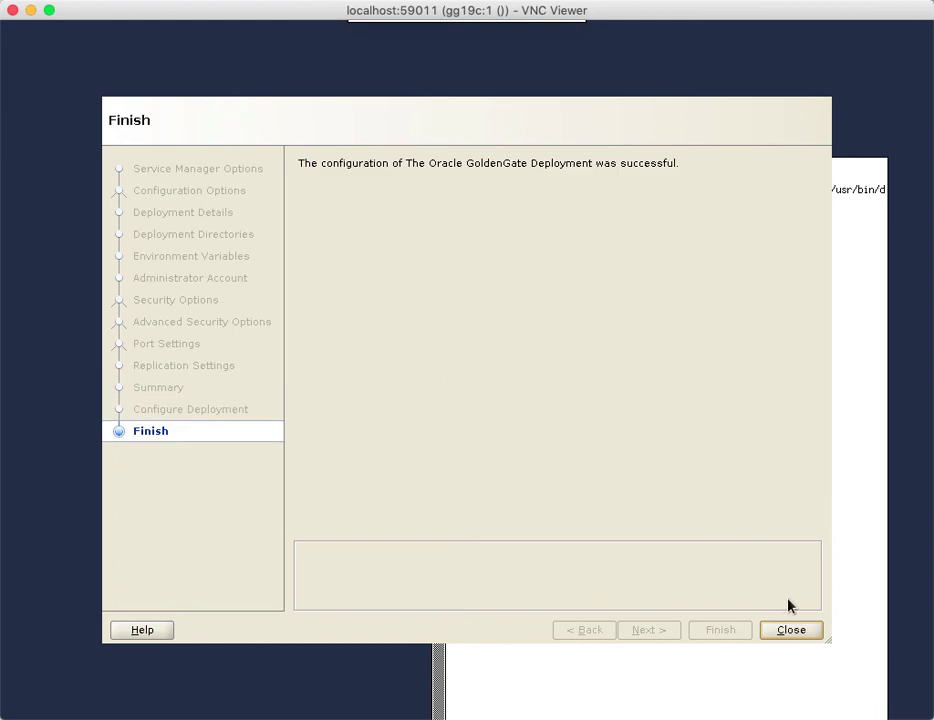
{"action": "left_click", "coordinate": [791, 630]}
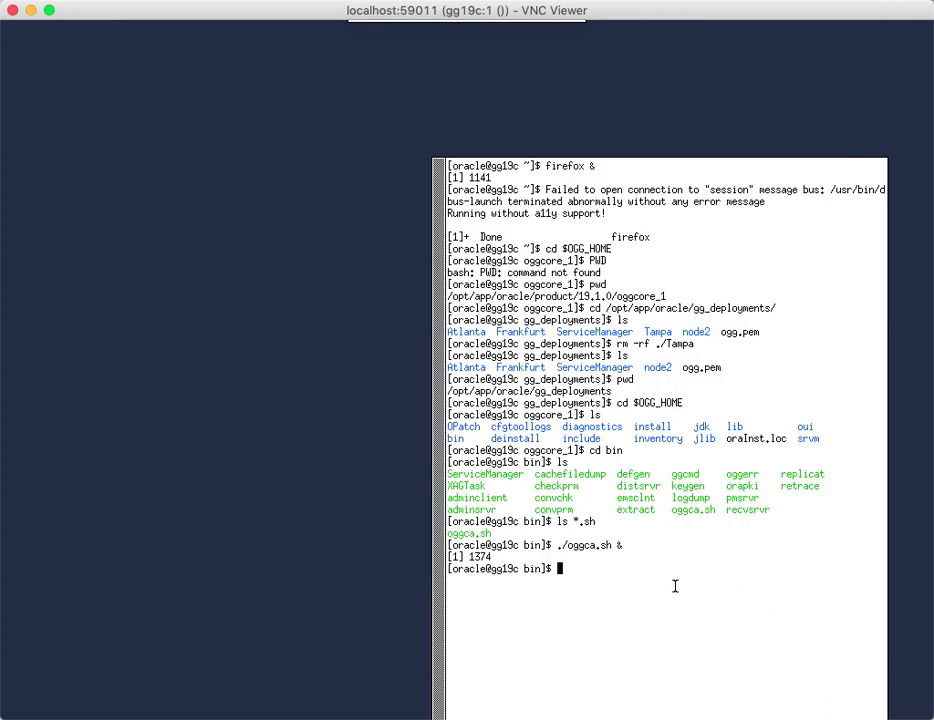
{"action": "type", "text": "firefox &"}
{"action": "key", "text": "Return"}
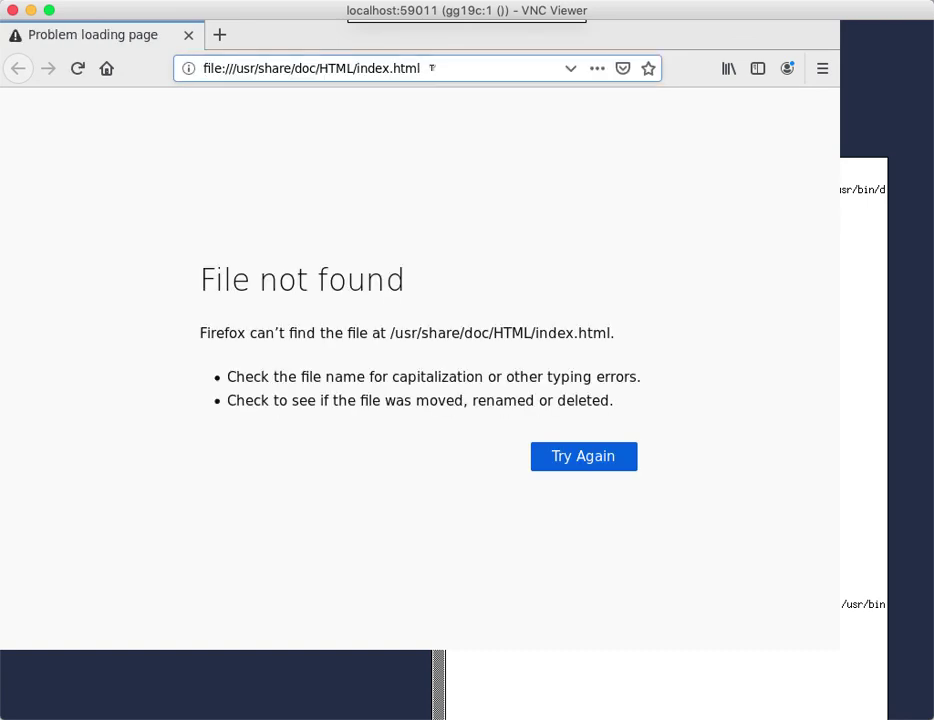
{"action": "left_click_drag", "start_coordinate": [432, 65], "coordinate": [174, 65]}
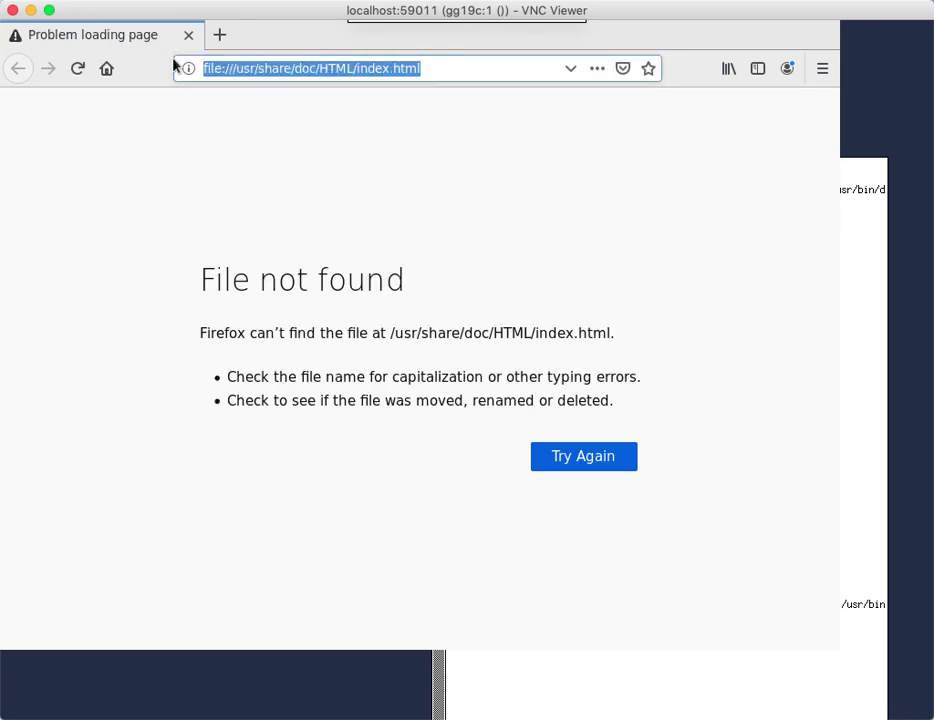
{"action": "type", "text": "https"}
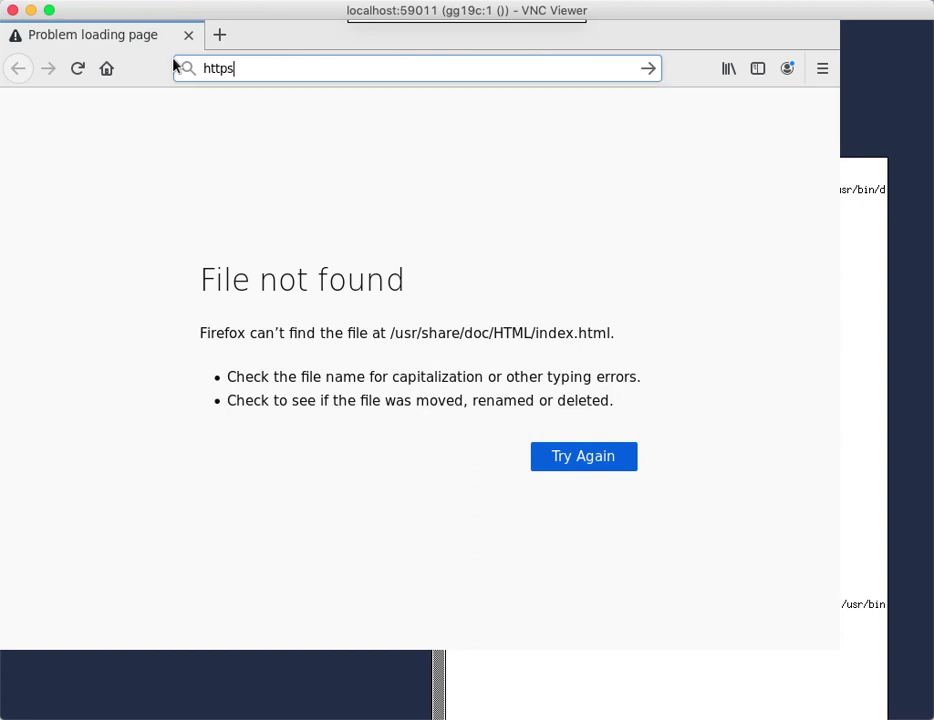
{"action": "type", "text": "://loca"}
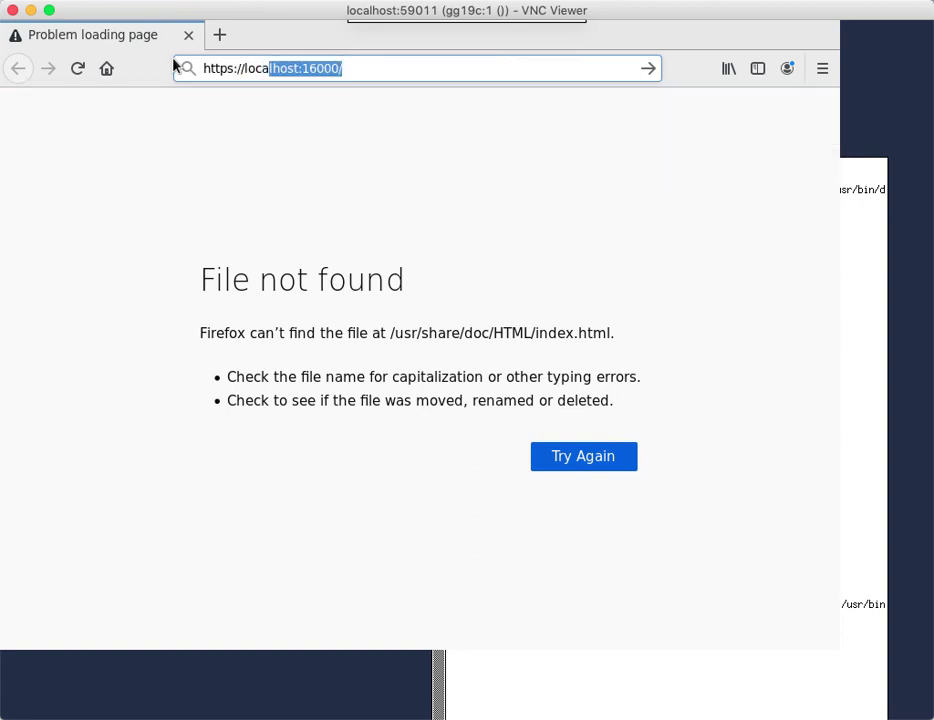
{"action": "key", "text": "Right"}
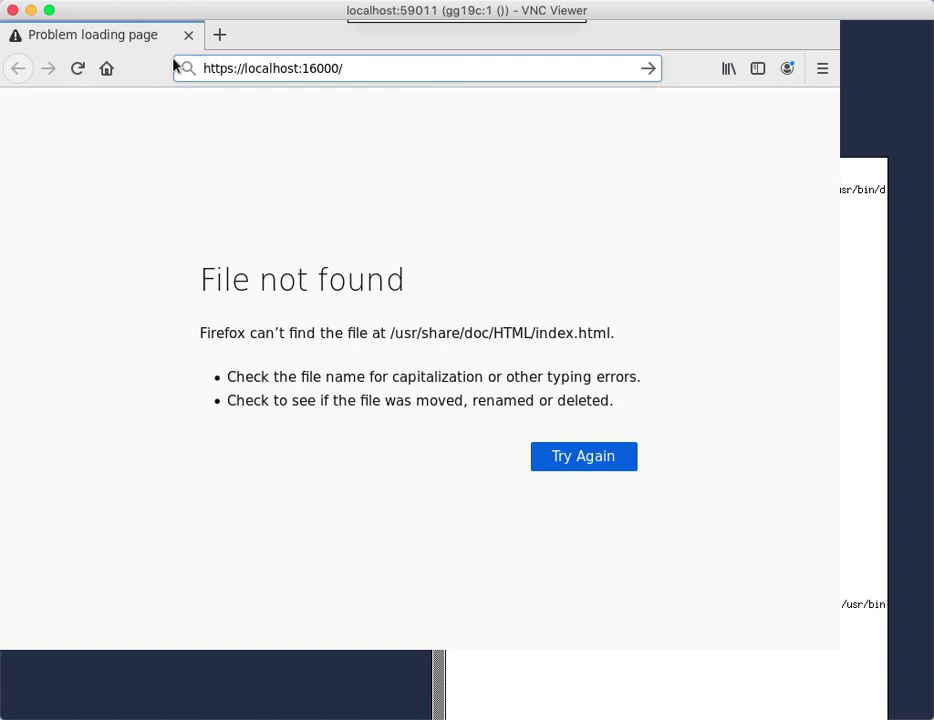
{"action": "key", "text": "Return"}
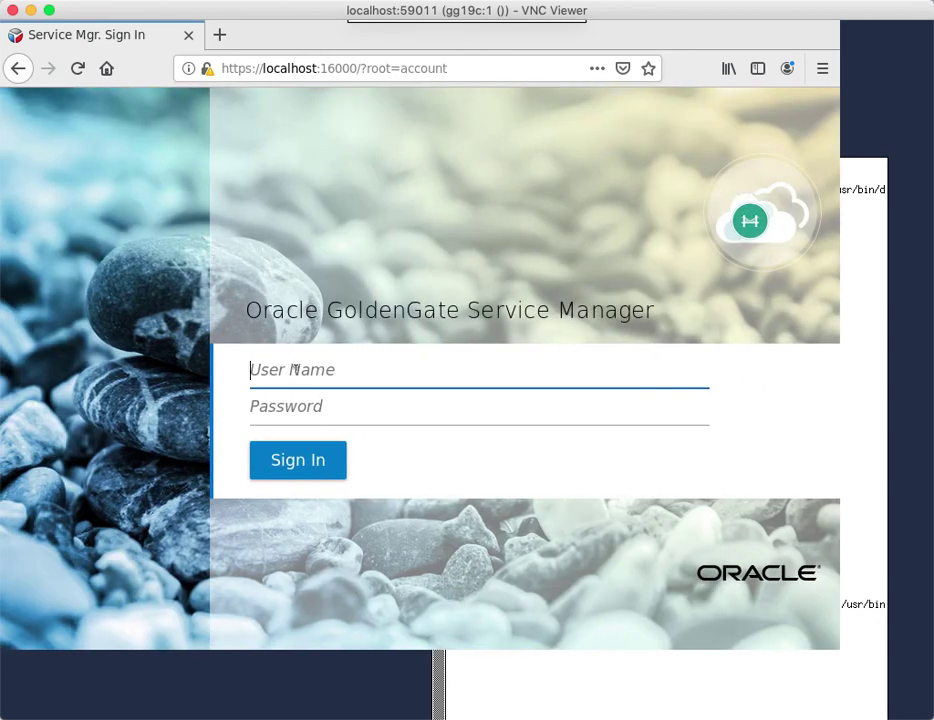
Sign in to the Service Manager as oggadmin with the account password
{"action": "type", "text": "oggadmin"}
{"action": "key", "text": "Tab"}
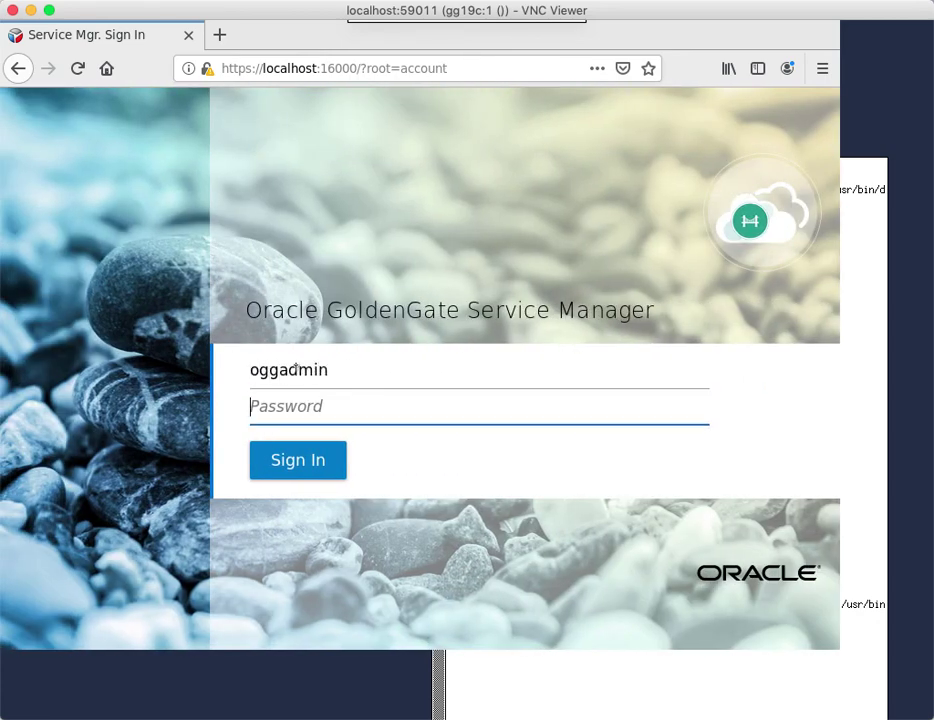
{"action": "type", "text": "************"}
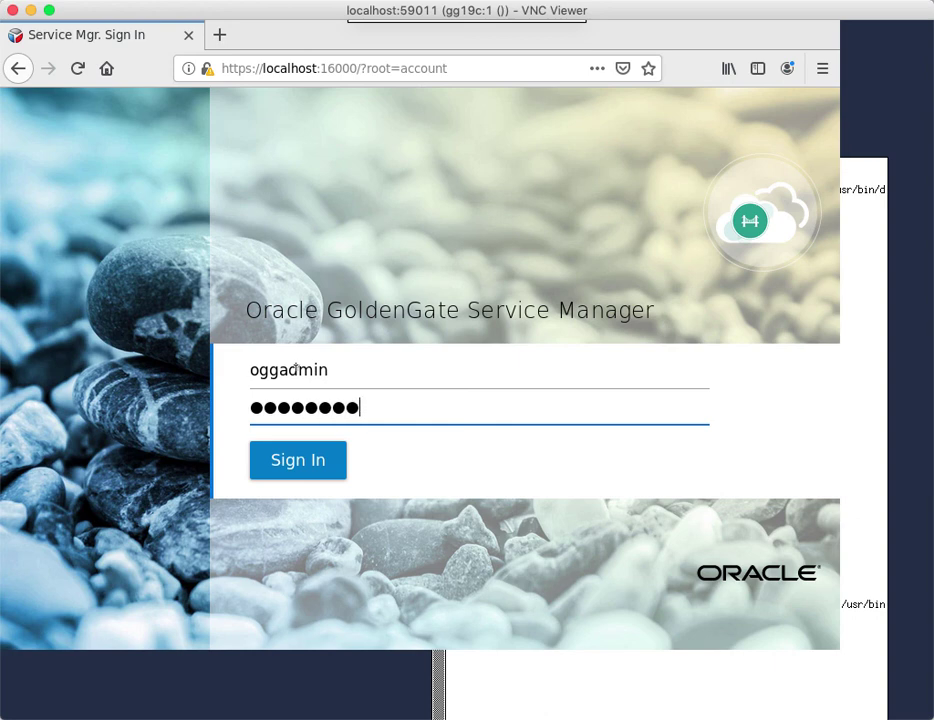
{"action": "type", "text": "***"}
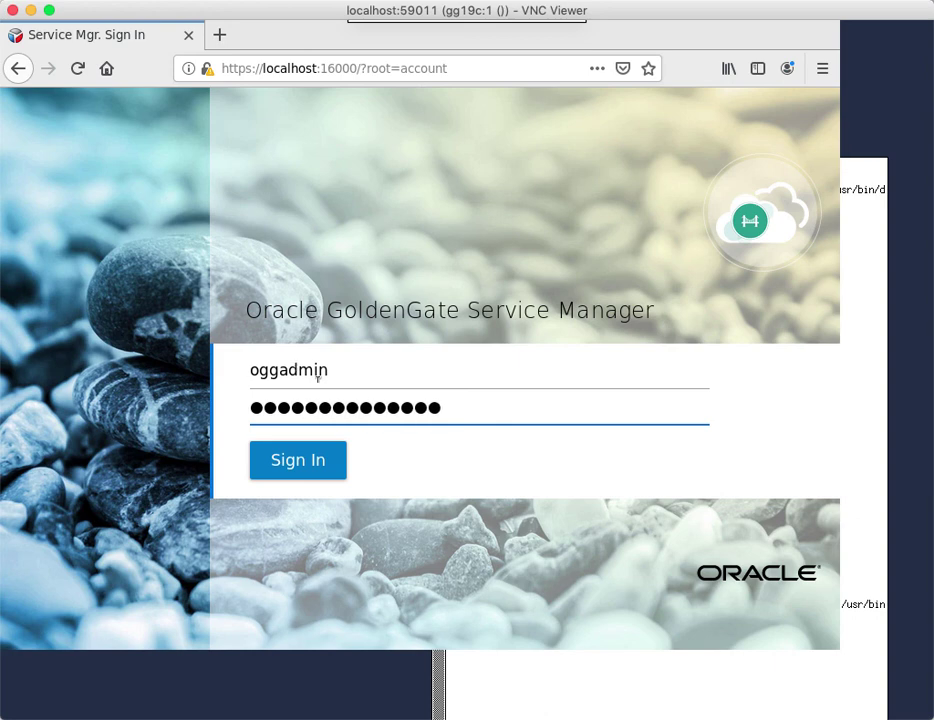
{"action": "left_click", "coordinate": [313, 465]}
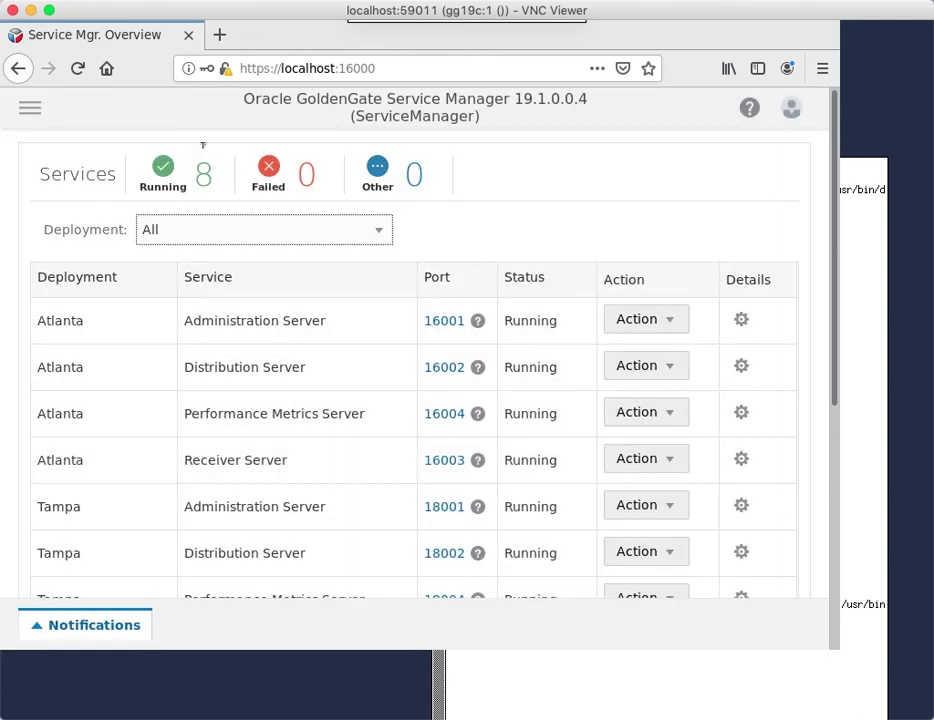
Look over all services and deployments, and filter the services list to the Tampa deployment
{"action": "scroll", "coordinate": [317, 385], "scroll_direction": "down", "scroll_amount": 4}
{"action": "scroll", "coordinate": [318, 385], "scroll_direction": "down", "scroll_amount": 4}
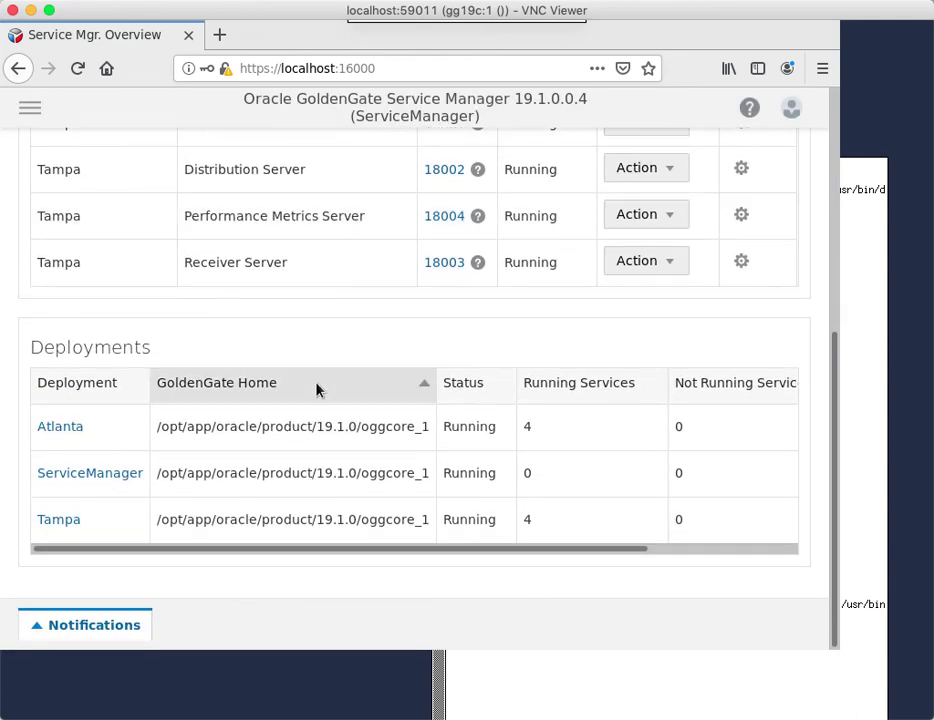
{"action": "scroll", "coordinate": [175, 246], "scroll_direction": "up", "scroll_amount": 8}
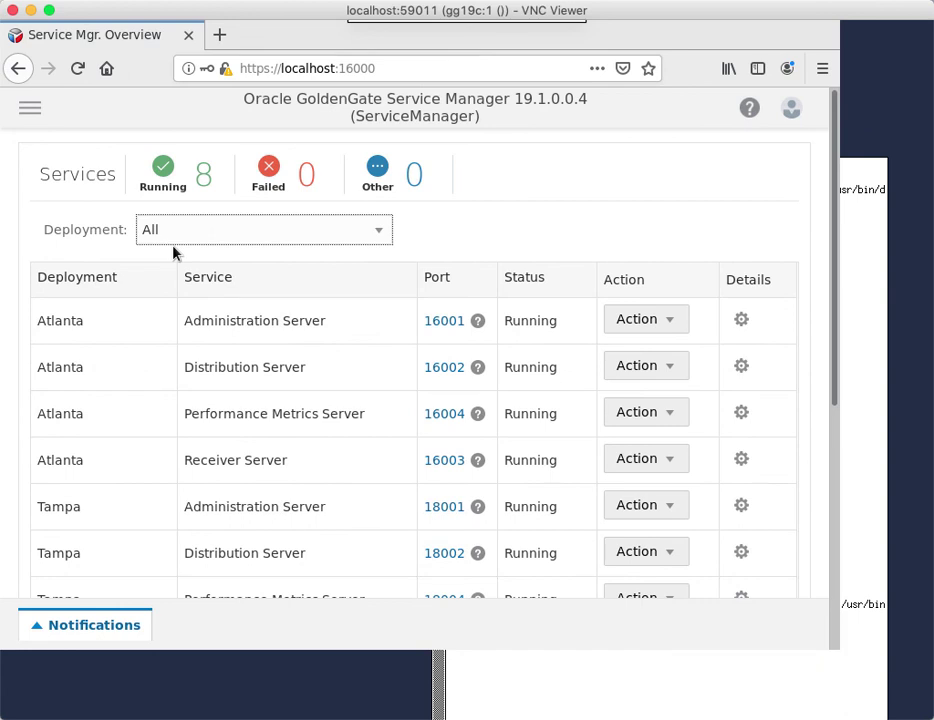
{"action": "left_click", "coordinate": [386, 233]}
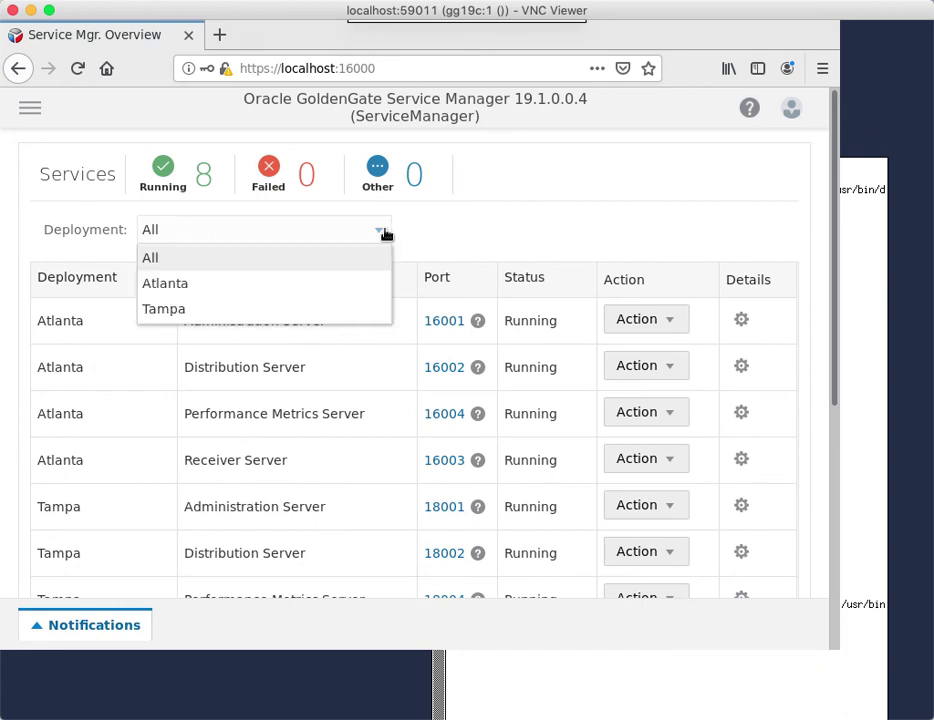
{"action": "left_click", "coordinate": [299, 313]}
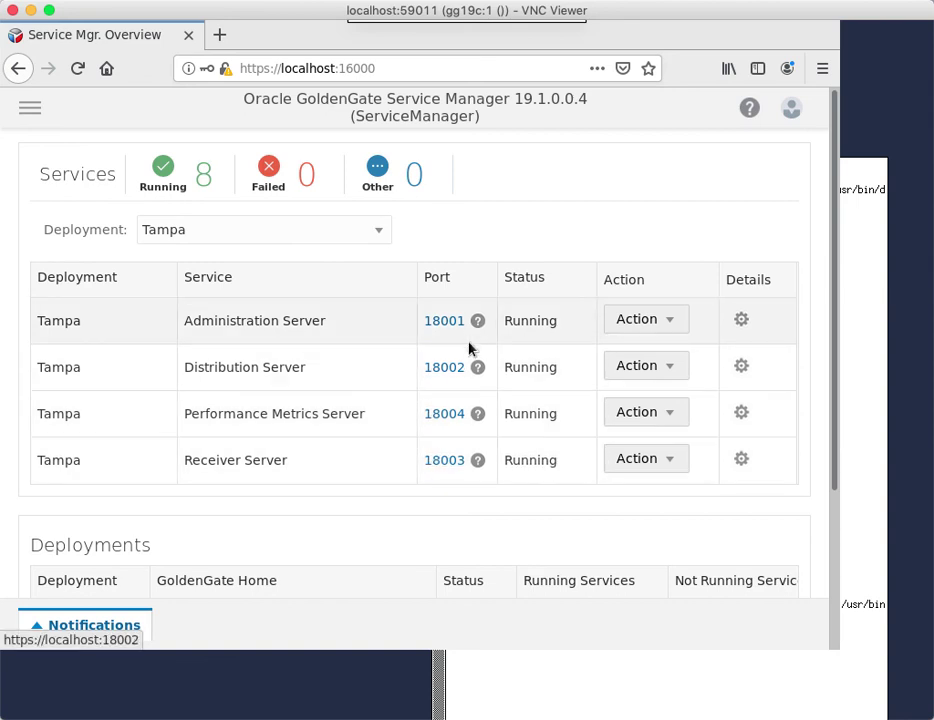
Check the Tampa entry in the Deployments table and review its services and ports
{"action": "scroll", "coordinate": [470, 388], "scroll_direction": "down", "scroll_amount": 3}
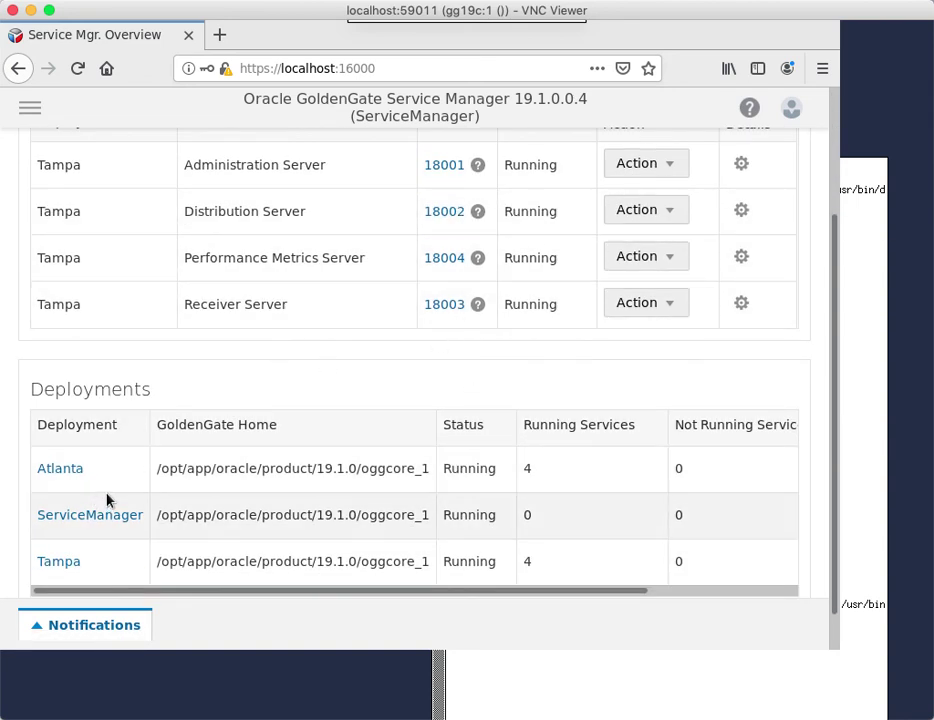
{"action": "scroll", "coordinate": [108, 498], "scroll_direction": "down", "scroll_amount": 1}
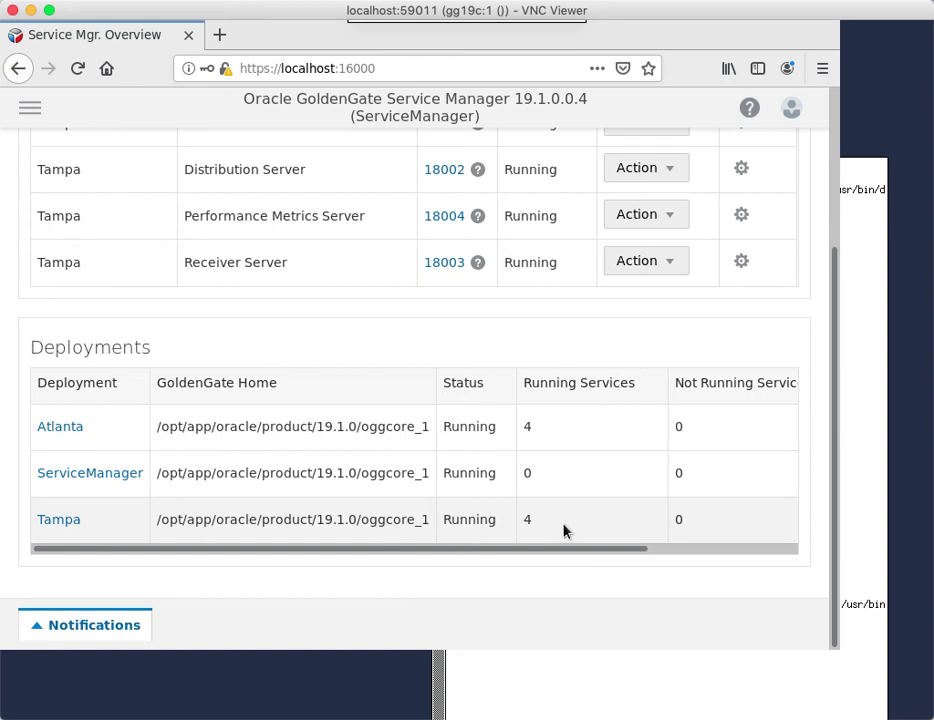
{"action": "left_click", "coordinate": [52, 521]}
{"action": "scroll", "coordinate": [213, 509], "scroll_direction": "up", "scroll_amount": 1}
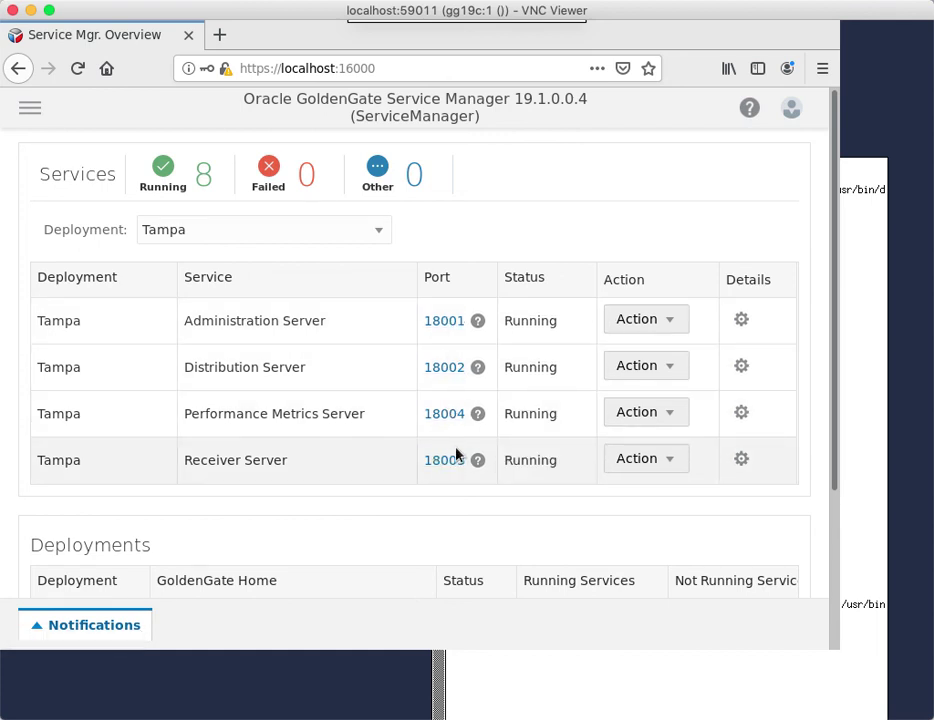
Close the Service Manager browser window and return to the terminal's command prompt
{"action": "left_click", "coordinate": [189, 38]}
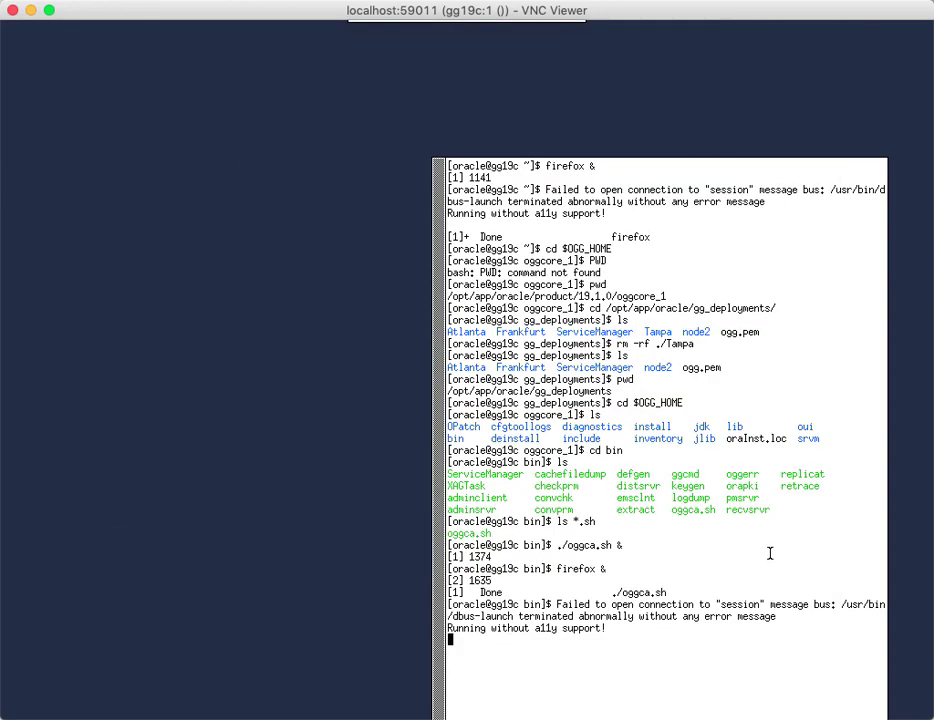
{"action": "key", "text": "Return"}
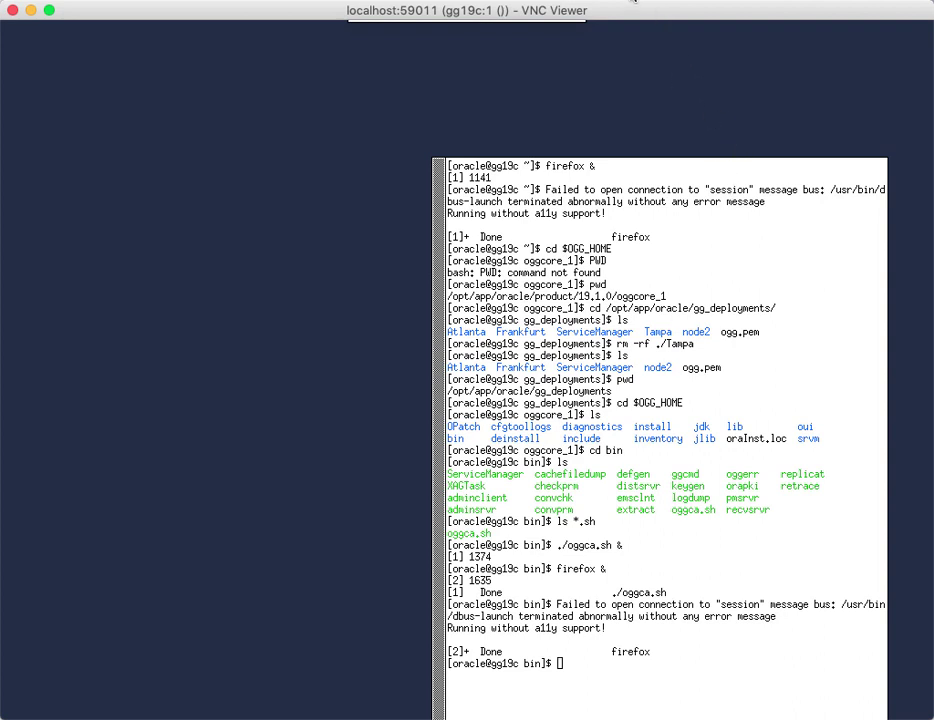
{"action": "left_click", "coordinate": [632, 3]}
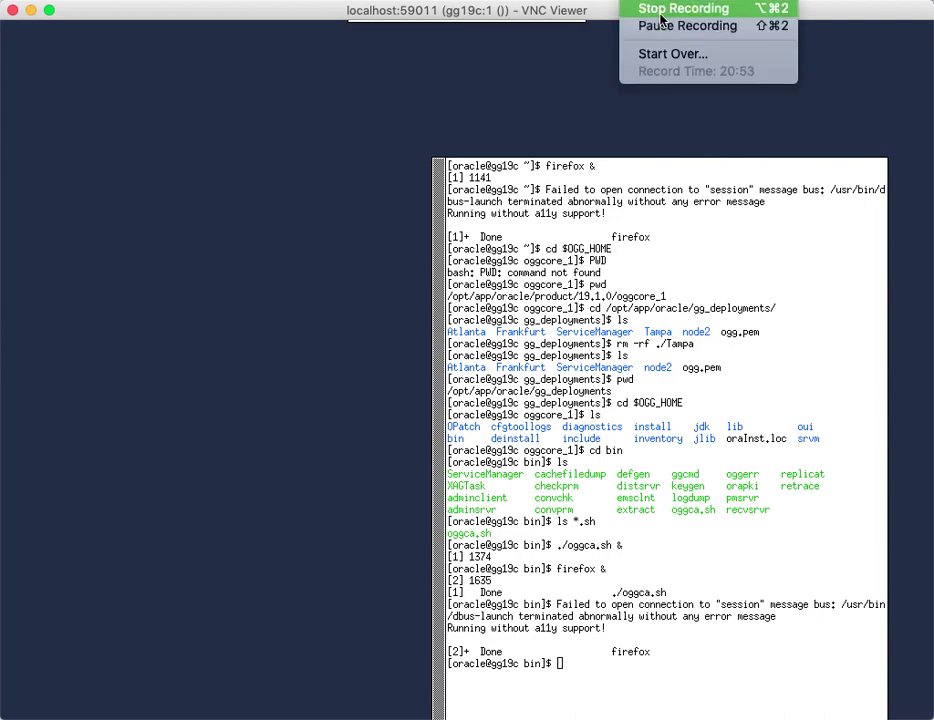